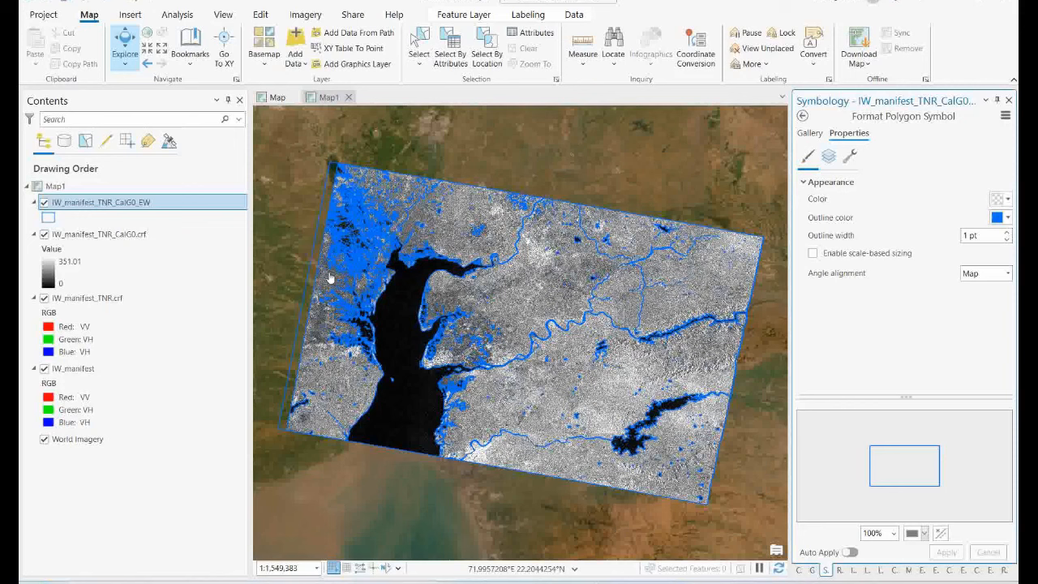
# - Toggle the visibility of the IW_manifest_TNR_CalG0_EW layer to compare the extracted water polygons with the calibrated radar image
pyautogui.click(45, 202)
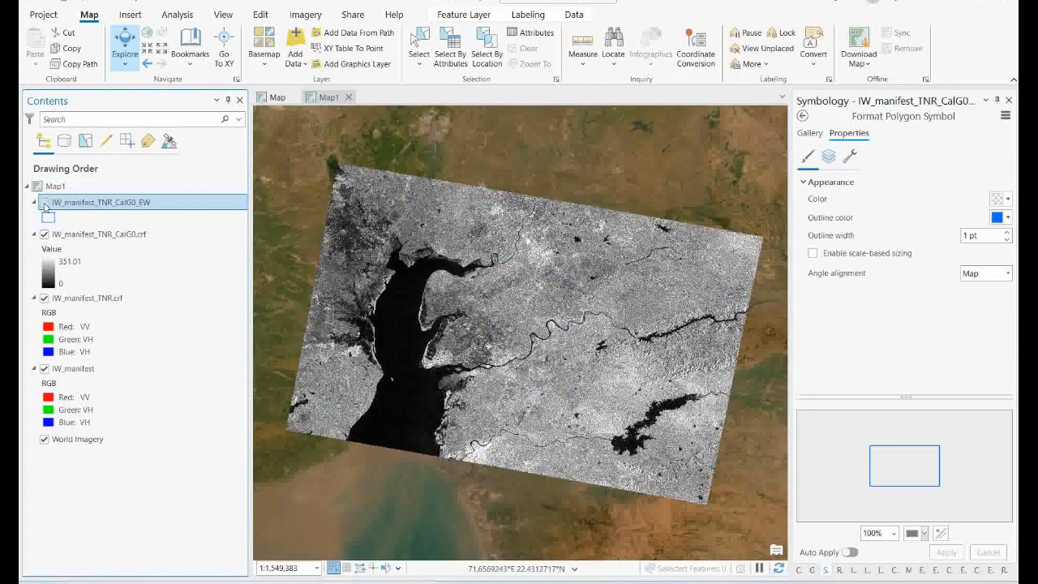
pyautogui.click(45, 202)
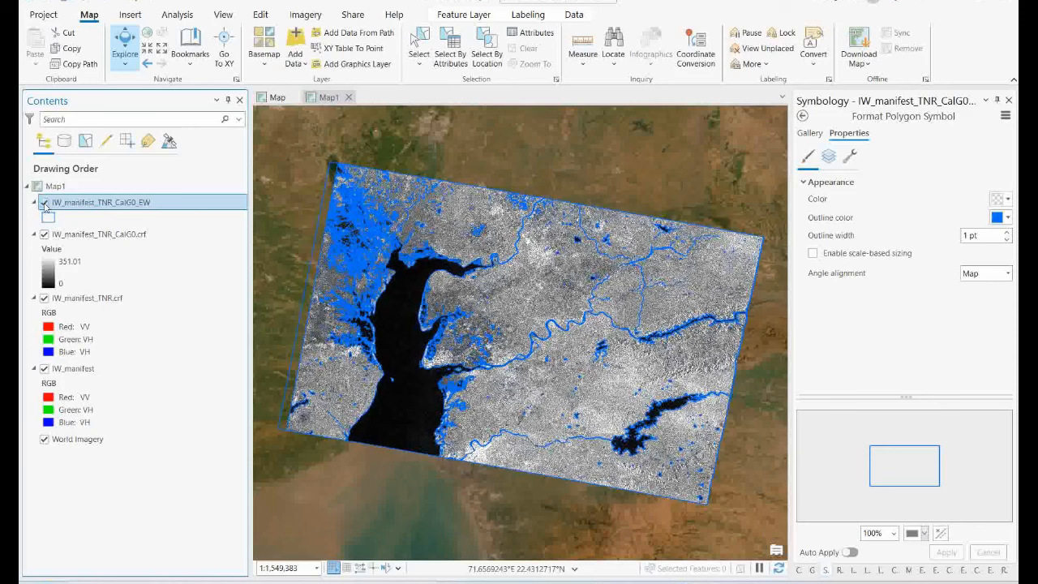
pyautogui.click(45, 203)
pyautogui.click(44, 203)
pyautogui.click(44, 203)
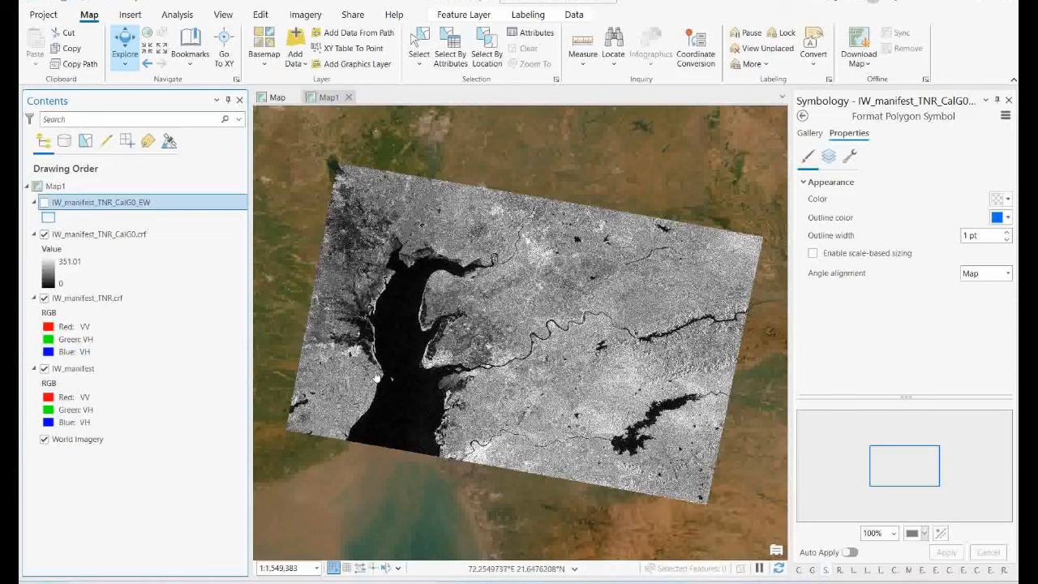
pyautogui.moveTo(675, 582)
pyautogui.click(45, 203)
pyautogui.click(45, 203)
# - Switch to the project window with the India basemap, browse to the gujrat test folder for data to add, and check its Dem subfolder
pyautogui.moveTo(704, 580)
pyautogui.click(762, 539)
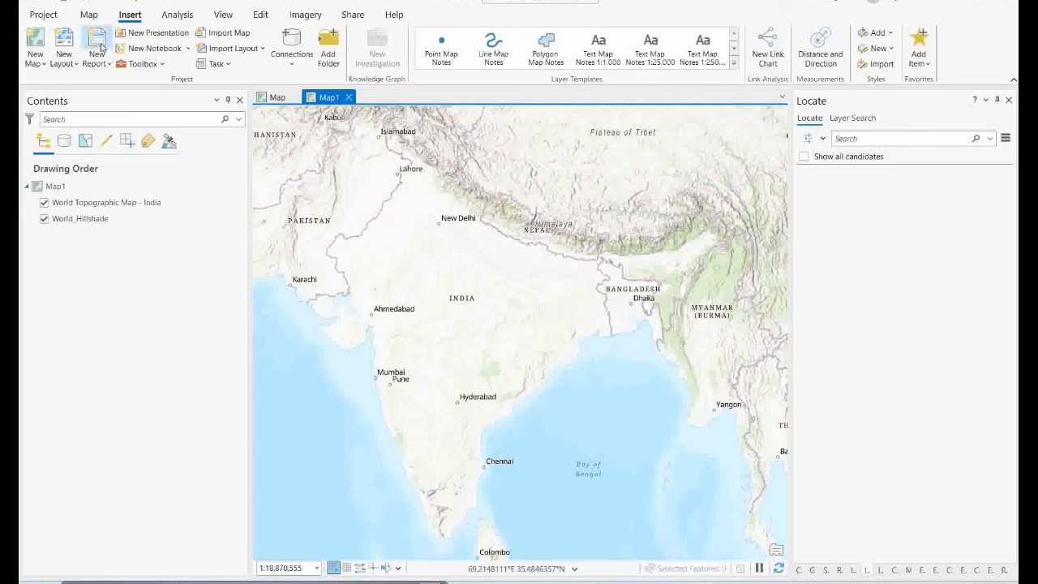
pyautogui.click(89, 14)
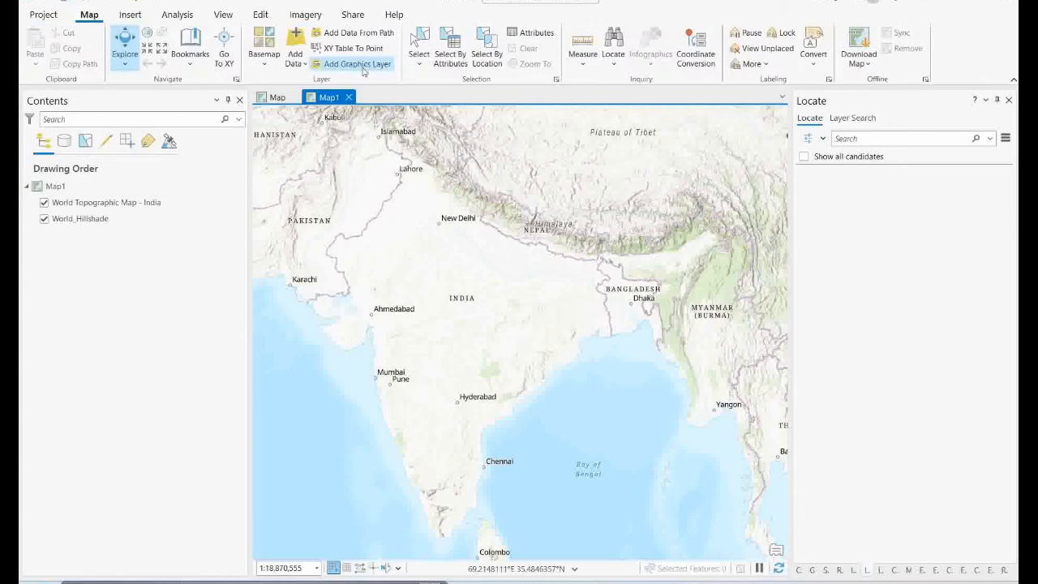
pyautogui.click(295, 59)
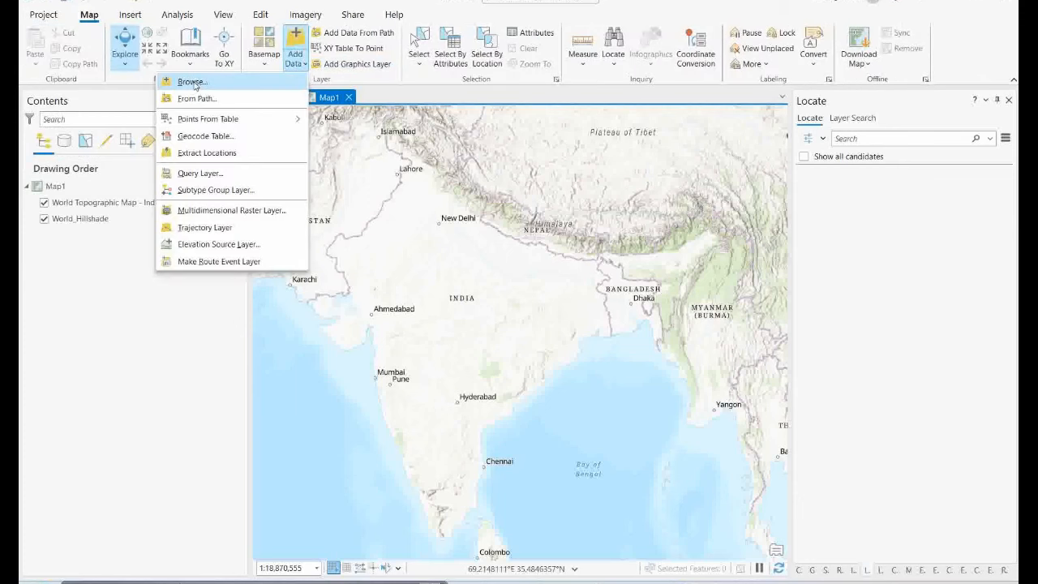
pyautogui.click(198, 85)
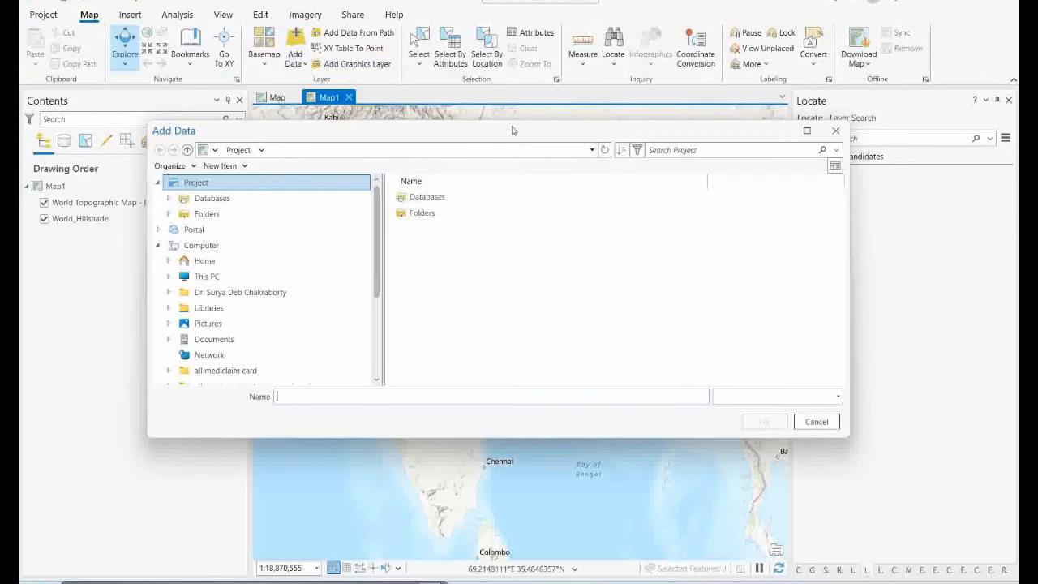
pyautogui.moveTo(511, 131); pyautogui.dragTo(566, 152)
pyautogui.click(470, 240)
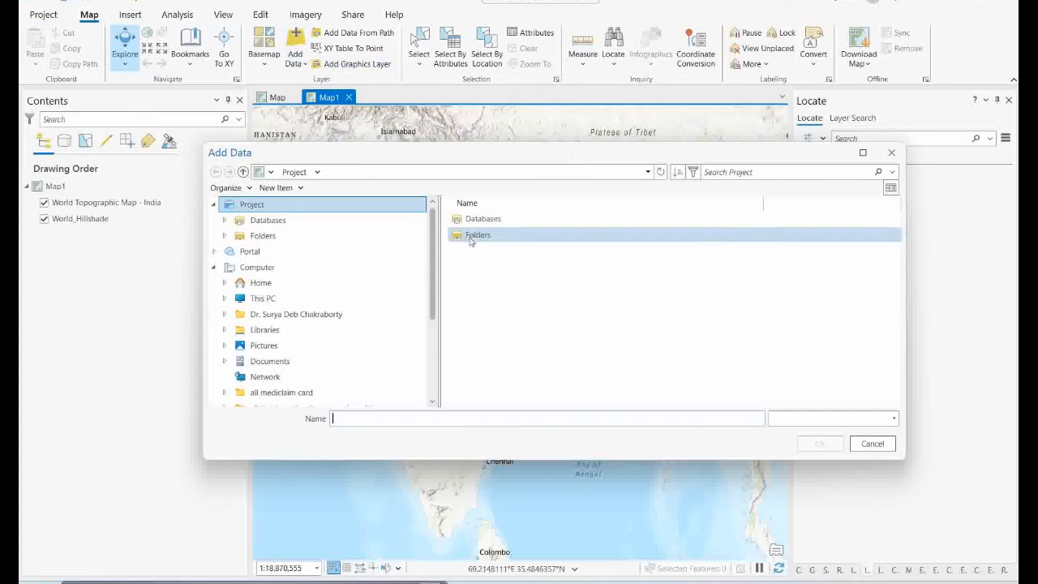
pyautogui.click(243, 172)
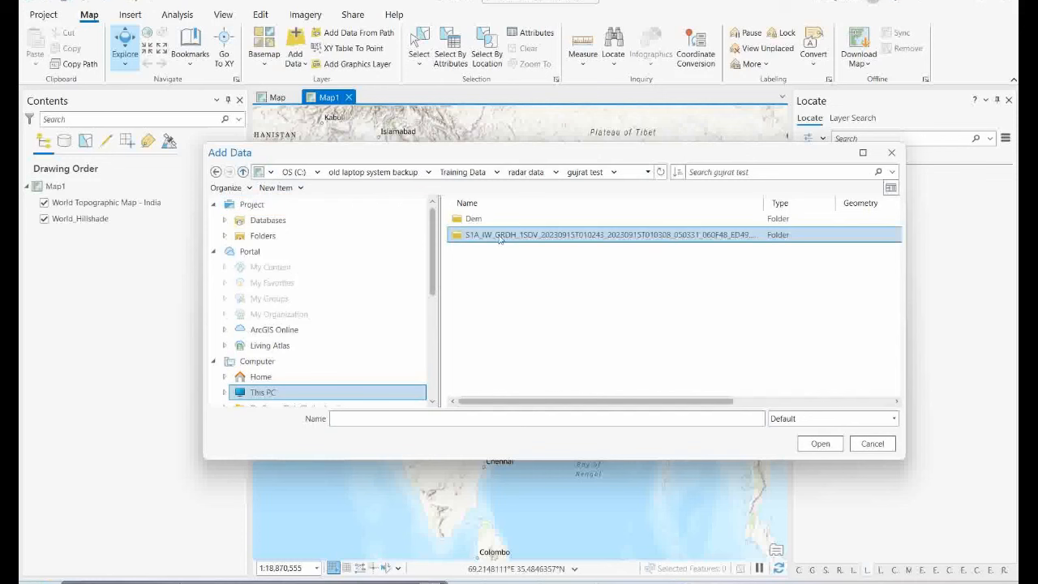
pyautogui.doubleClick(474, 221)
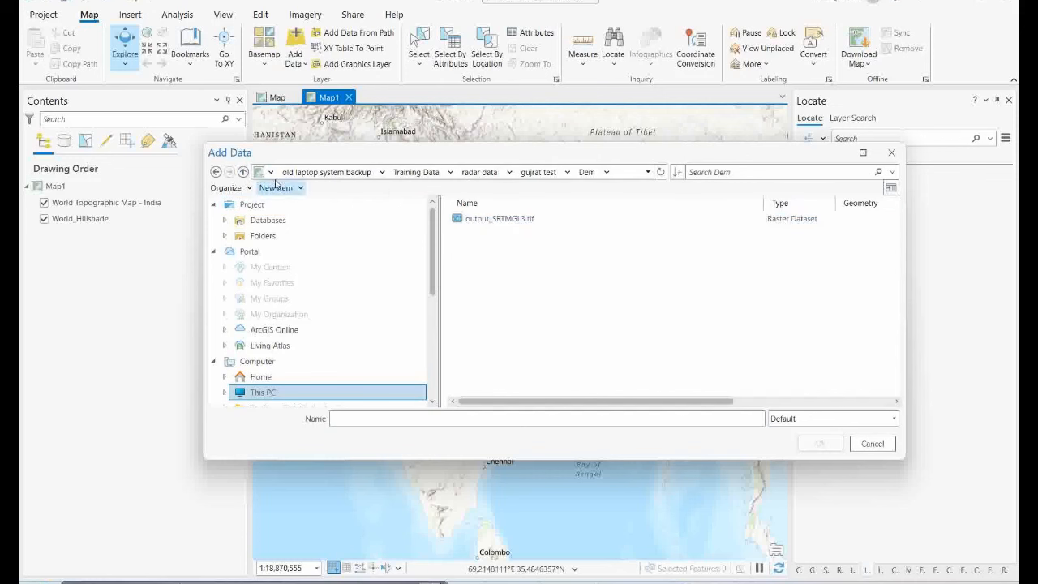
pyautogui.click(216, 173)
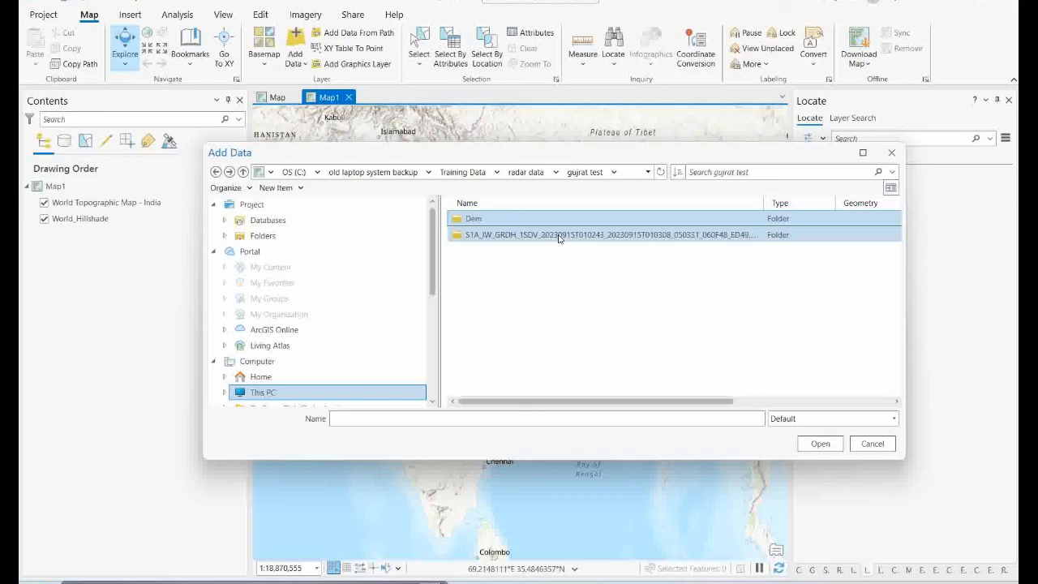
# - Add the manifest.safe raster product from the Sentinel-1 S1A_IW_GRDH scene folder to Map1
pyautogui.doubleClick(555, 240)
pyautogui.click(476, 284)
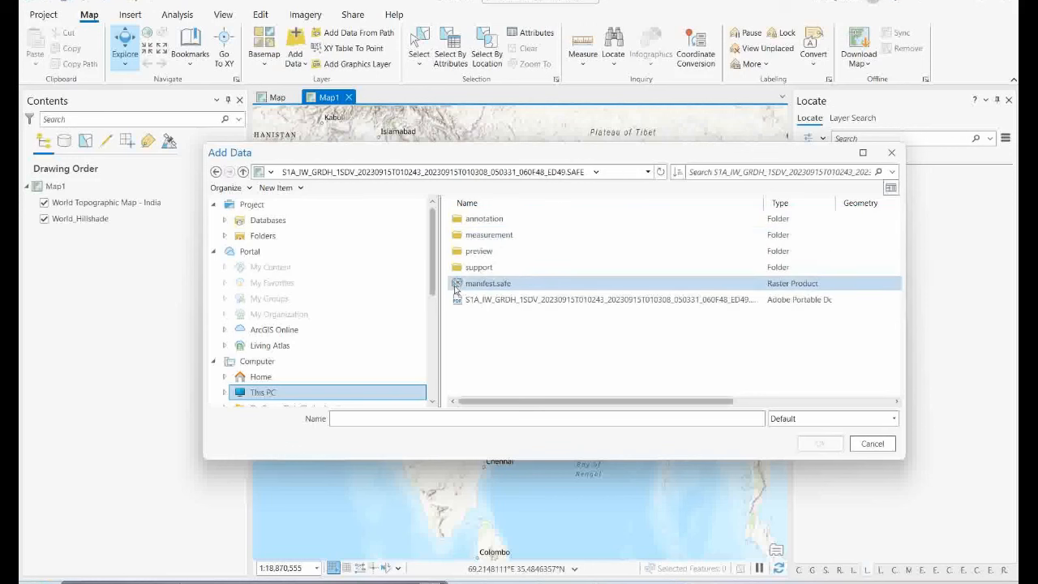
pyautogui.click(476, 285)
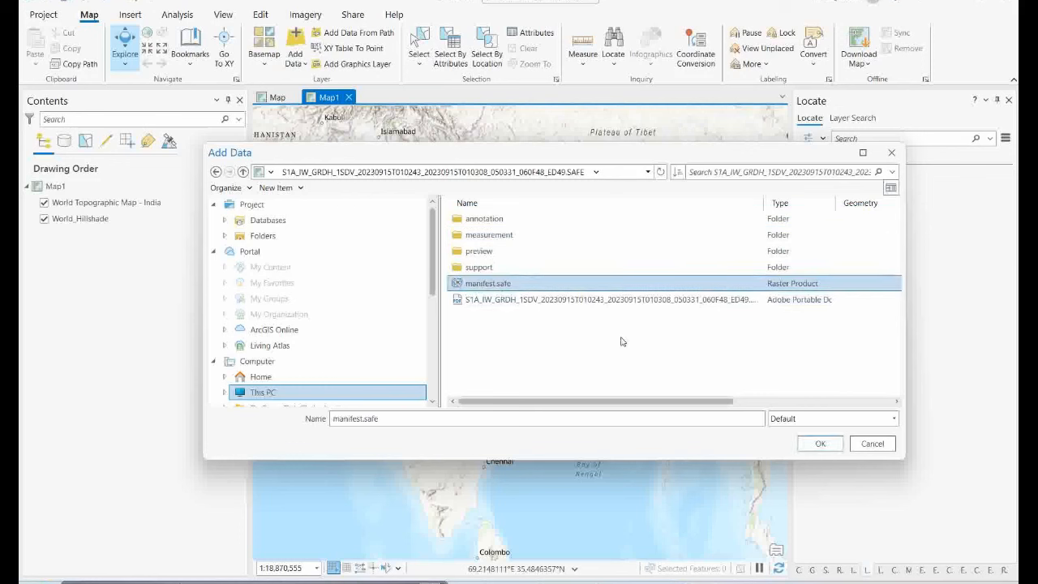
pyautogui.click(815, 443)
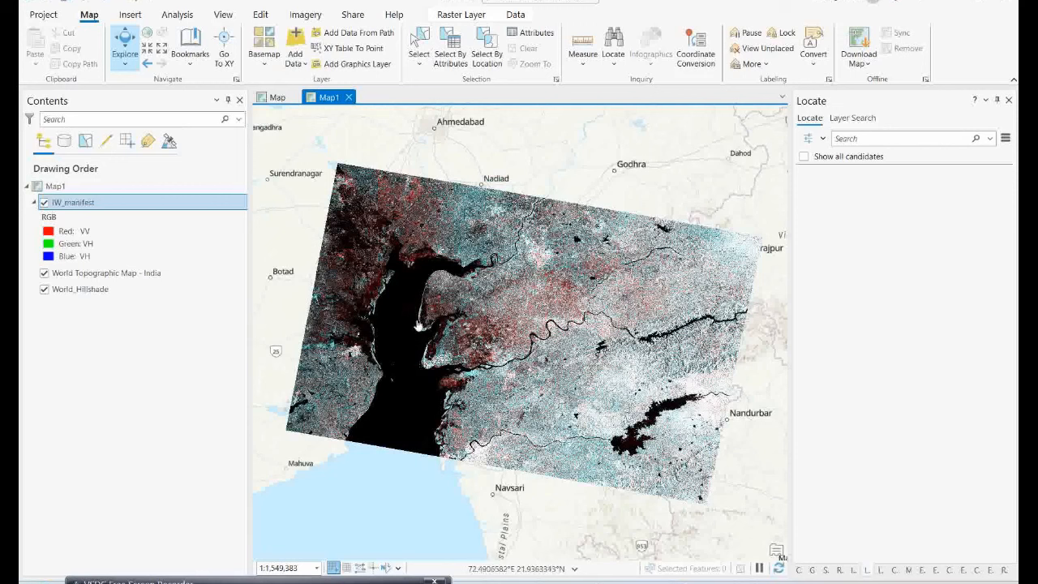
# - Open the geoprocessing toolboxes and expand the Synthetic Aperture Radar toolset within Image Analyst Tools
pyautogui.click(814, 571)
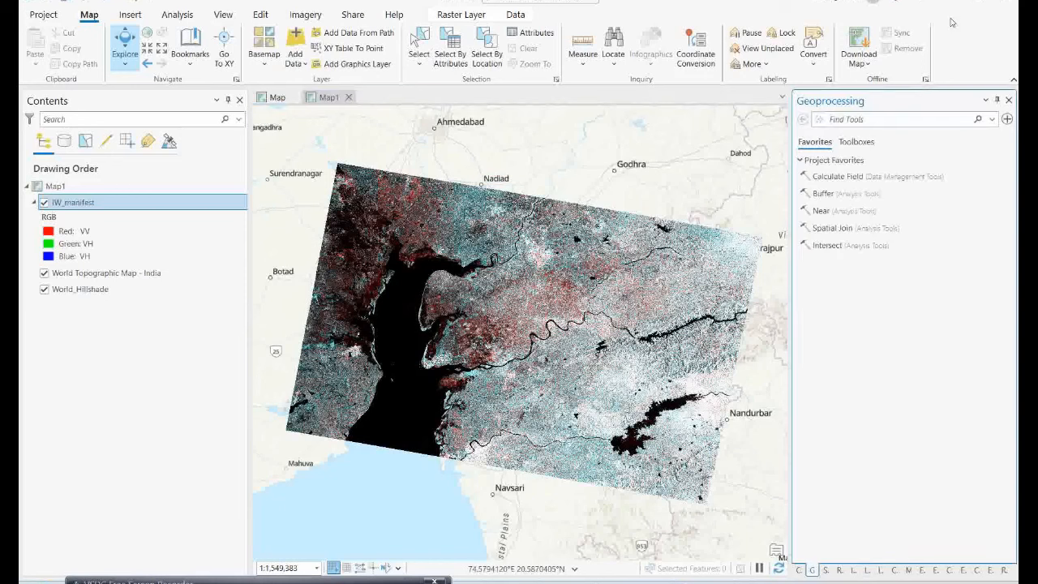
pyautogui.click(862, 142)
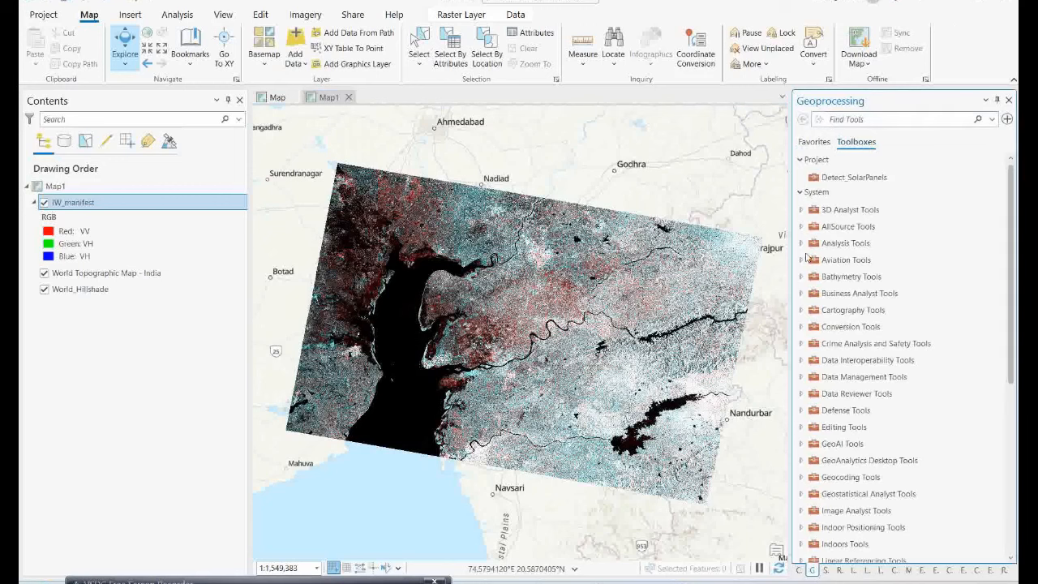
pyautogui.moveTo(1010, 382); pyautogui.dragTo(1010, 450)
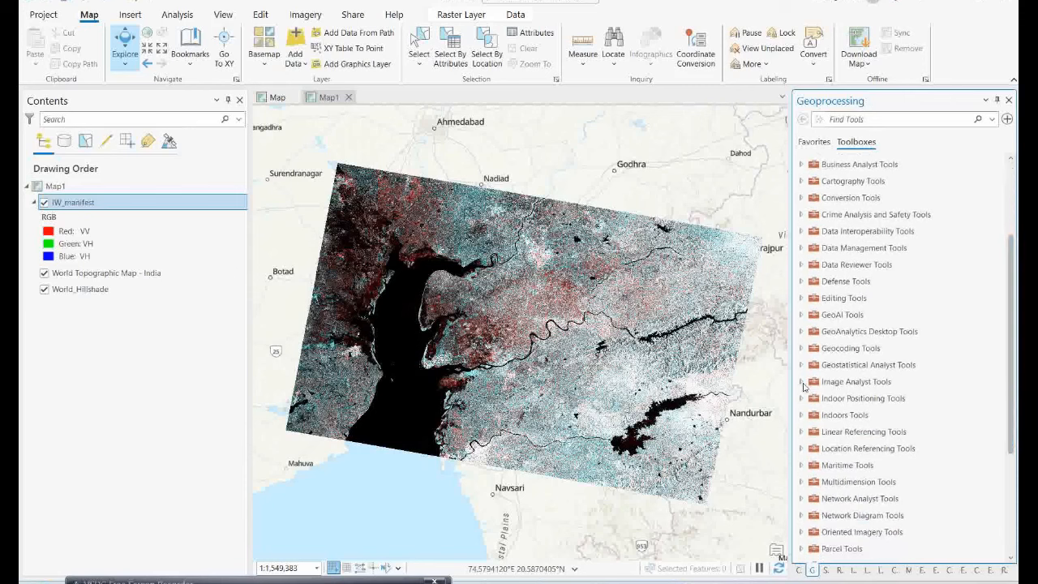
pyautogui.click(802, 384)
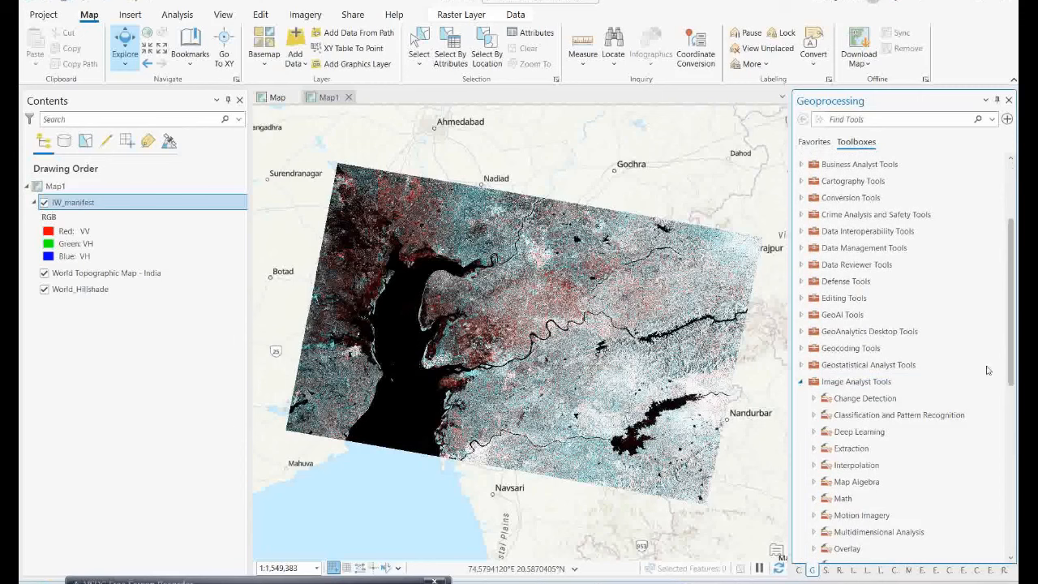
pyautogui.moveTo(1011, 369); pyautogui.dragTo(1010, 440)
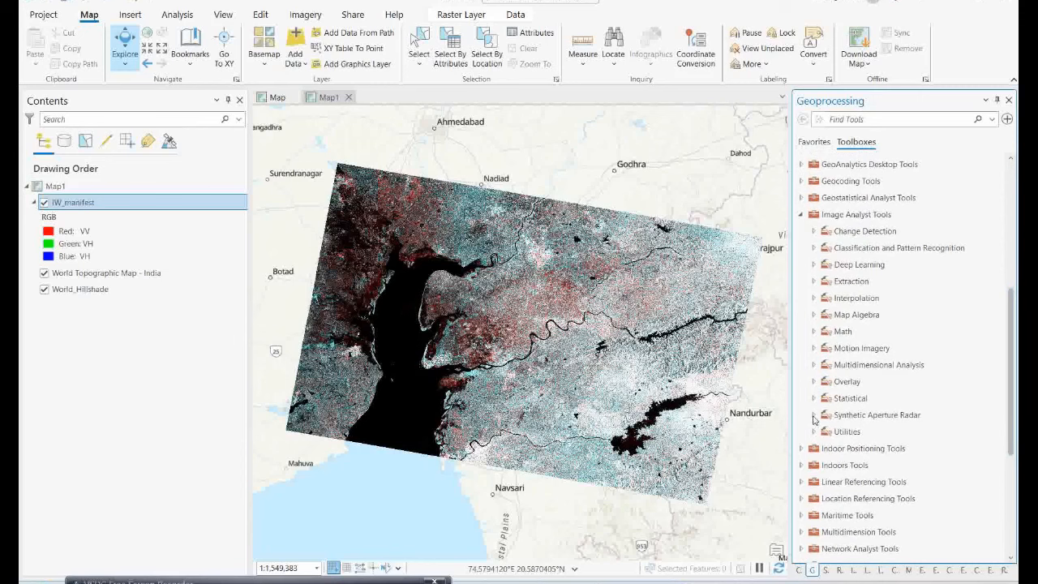
pyautogui.click(814, 415)
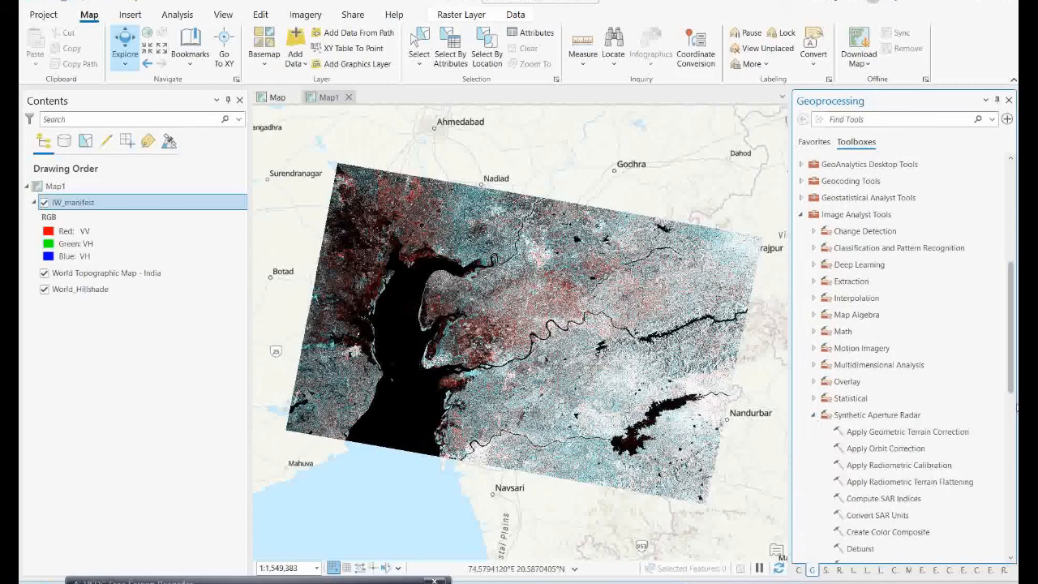
pyautogui.moveTo(1012, 373); pyautogui.dragTo(1012, 405)
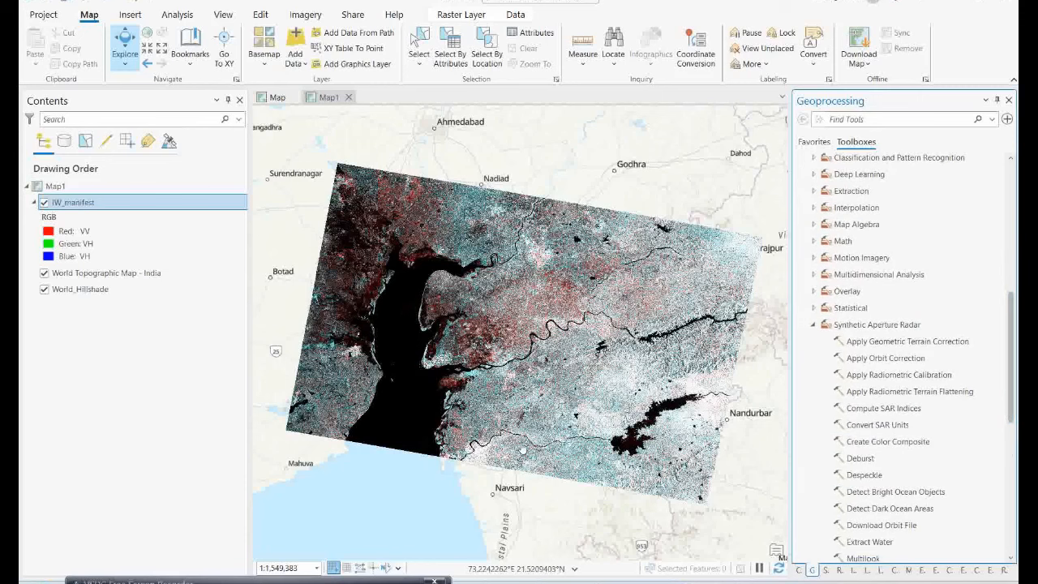
# - Switch to Firefox to view the YouTube video "ArcGIS Pro for SAR Data Processing: A Sentinel-1 Tutorial", and return to ArcGIS Pro
pyautogui.moveTo(589, 579)
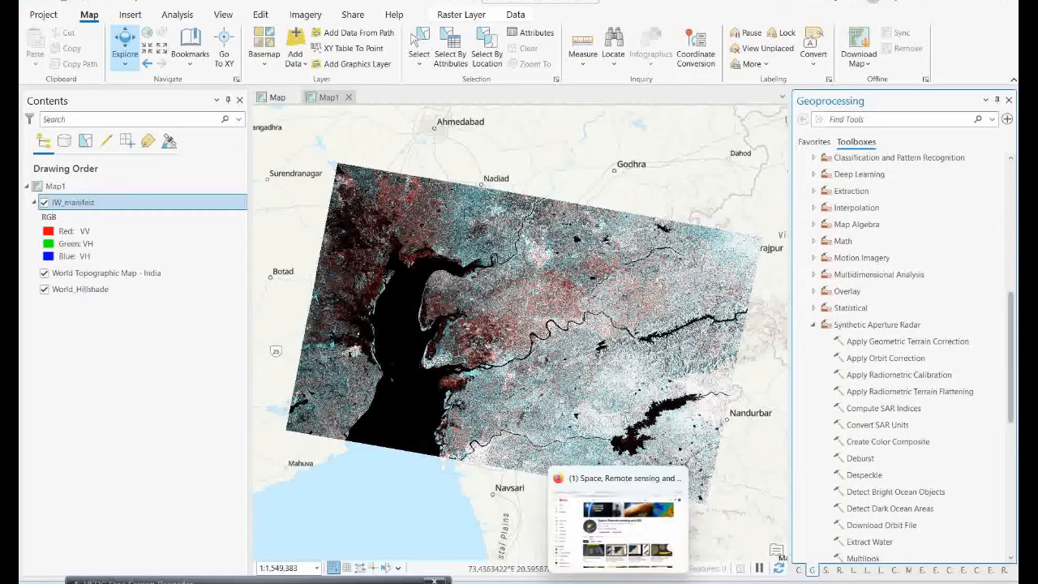
pyautogui.click(619, 553)
pyautogui.click(431, 12)
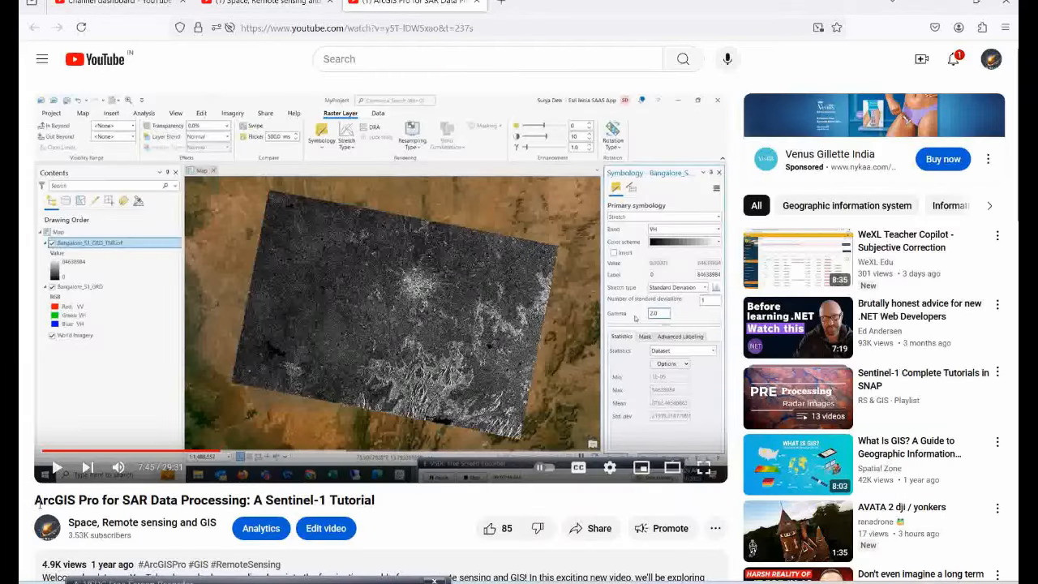
pyautogui.moveTo(40, 503); pyautogui.dragTo(398, 514)
pyautogui.click(379, 512)
pyautogui.click(945, 3)
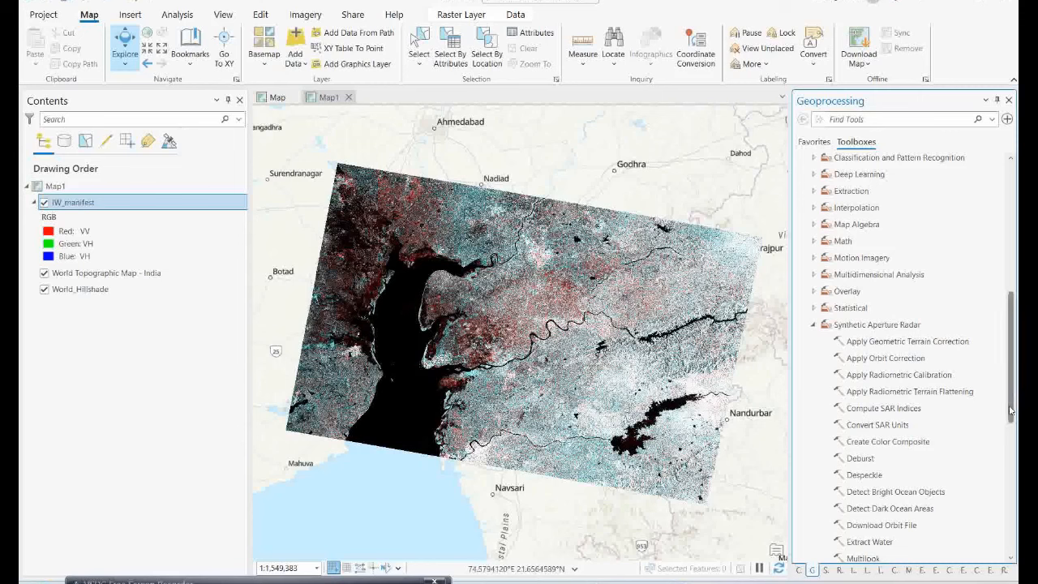
# - Review the Synthetic Aperture Radar tools and examine the parameters of Download Orbit File, leaving it without running
pyautogui.scroll(-2, 1010, 423)
pyautogui.scroll(-1, 1010, 423)
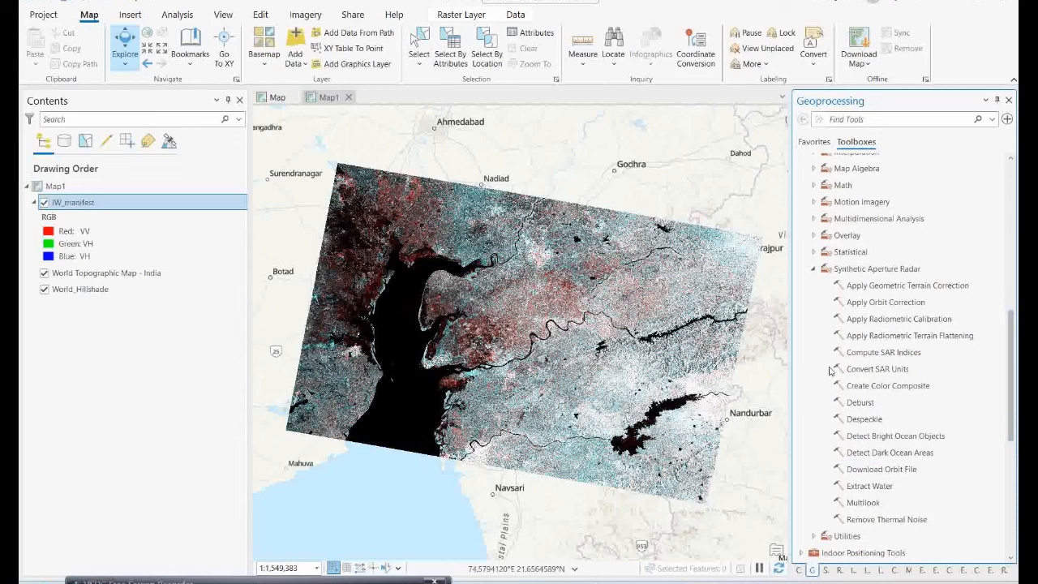
pyautogui.click(854, 303)
pyautogui.click(865, 470)
pyautogui.doubleClick(874, 476)
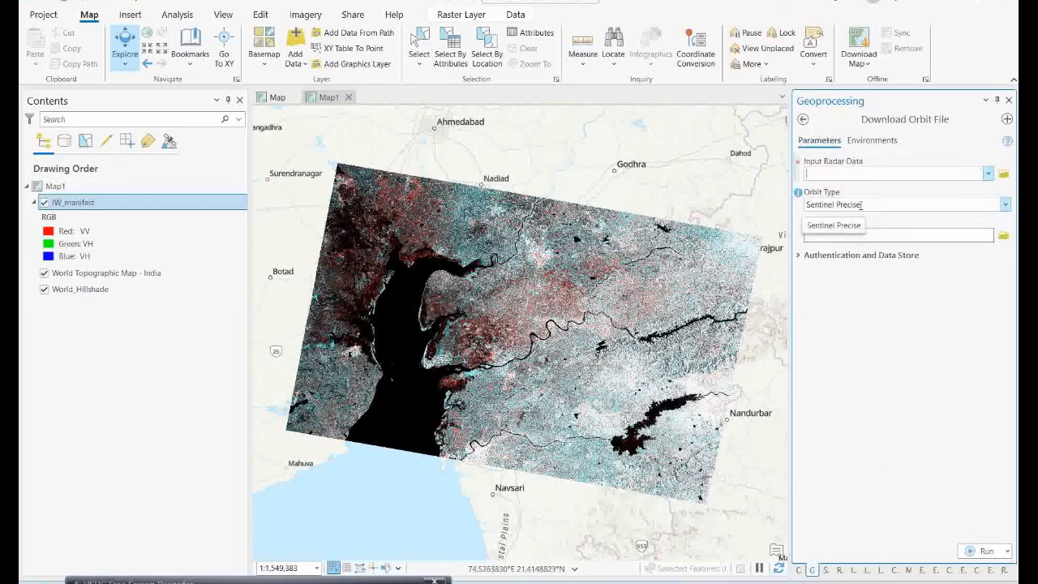
pyautogui.click(802, 119)
# - Try IW_manifest as the input radar data for the Extract Water tool, check the input's validation message, and leave the tool
pyautogui.doubleClick(865, 486)
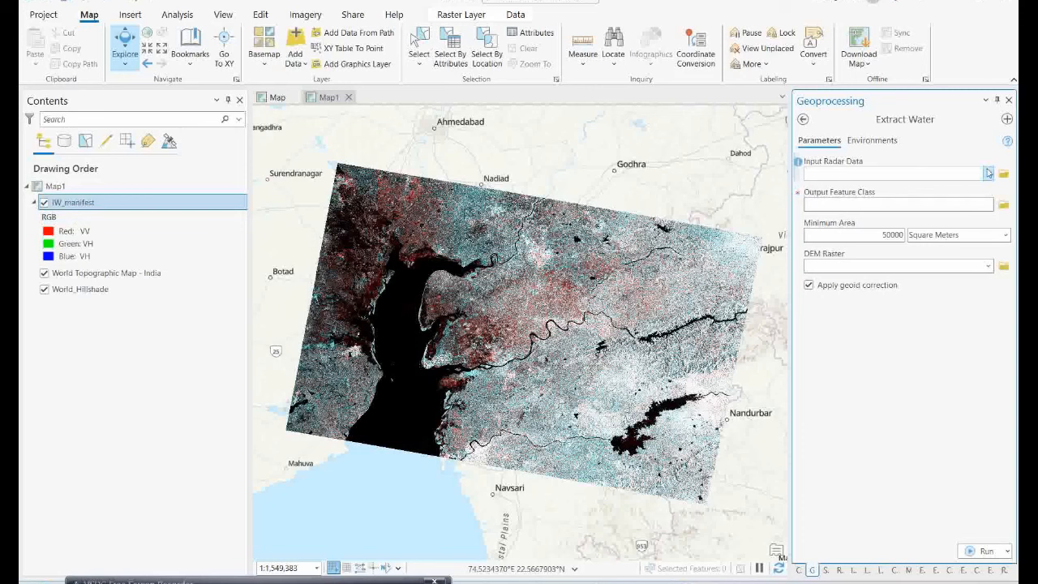
pyautogui.click(850, 173)
pyautogui.click(850, 190)
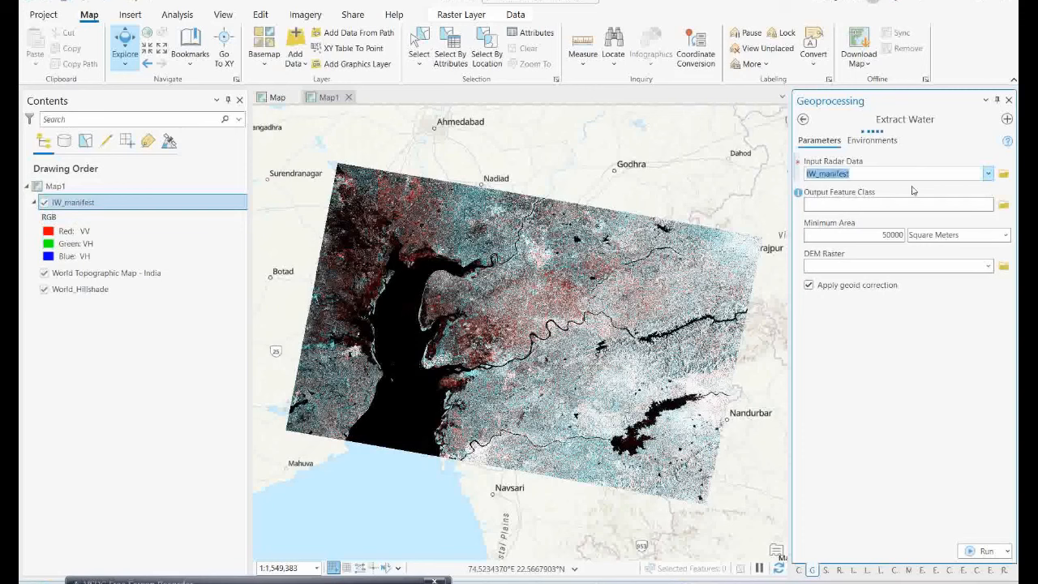
pyautogui.moveTo(799, 164)
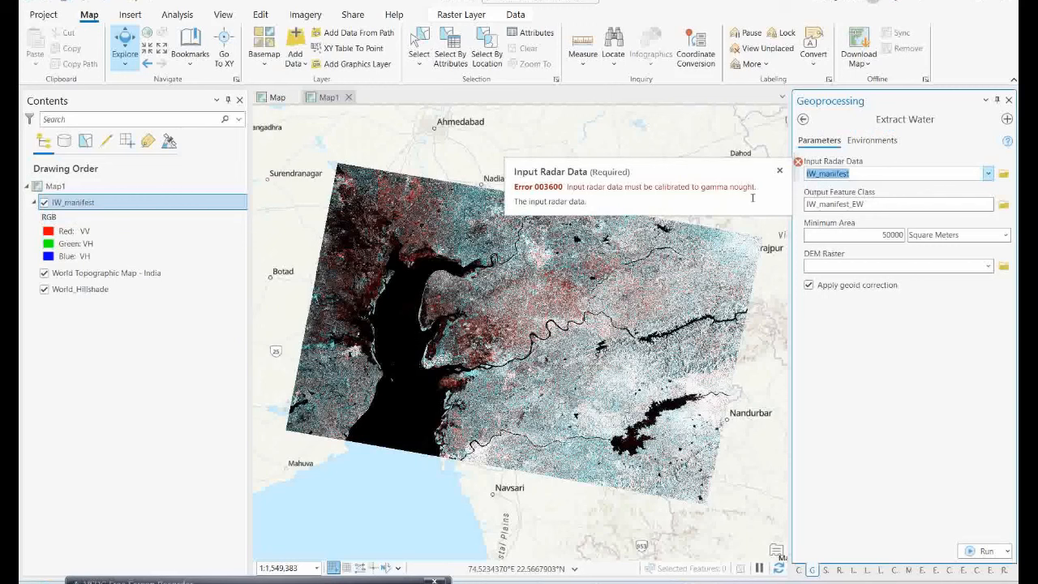
pyautogui.click(803, 122)
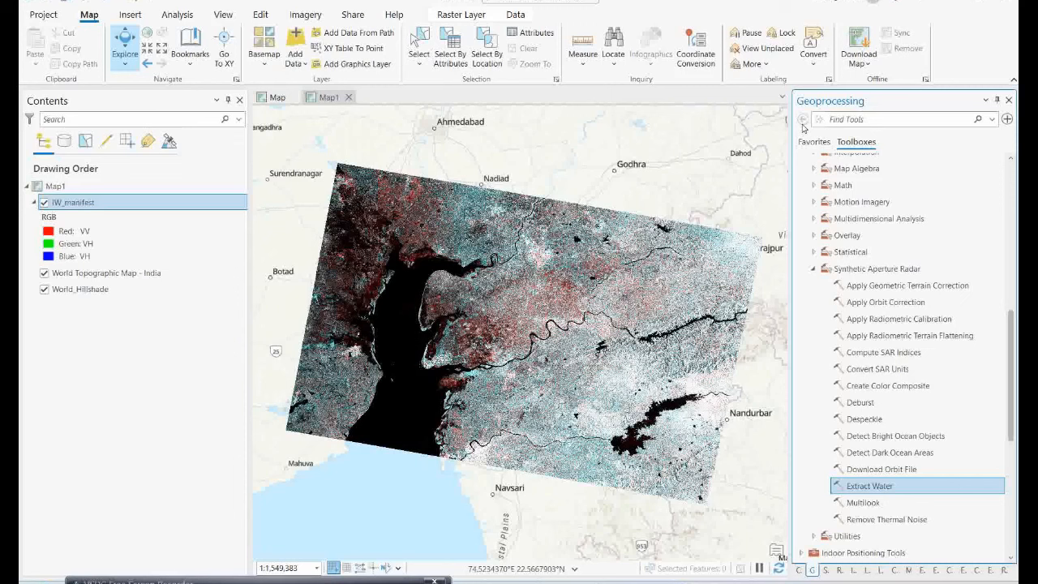
# - Download the Sentinel Precise orbit file for IW_manifest and return to the toolset
pyautogui.doubleClick(875, 472)
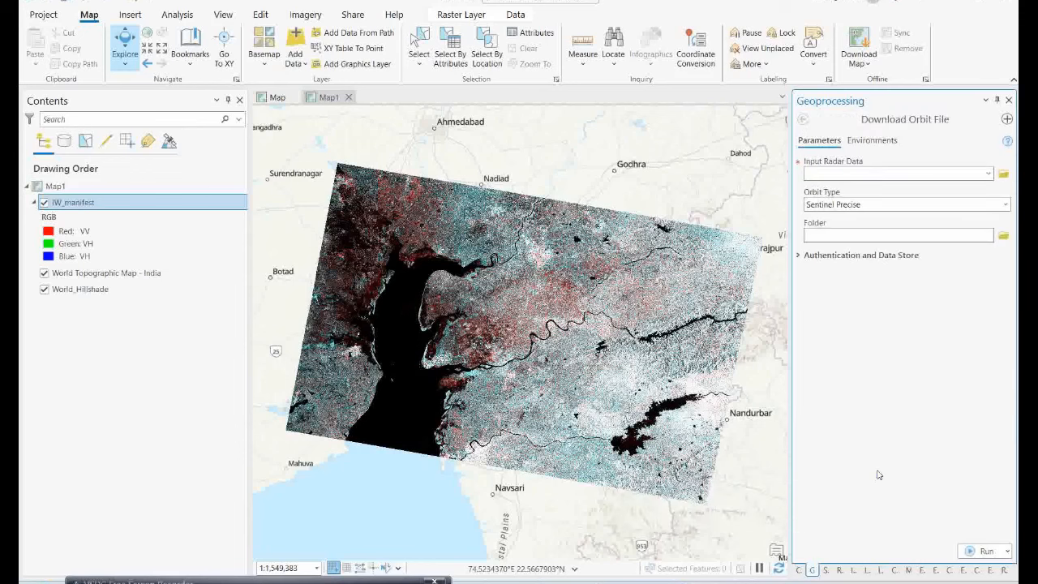
pyautogui.click(988, 174)
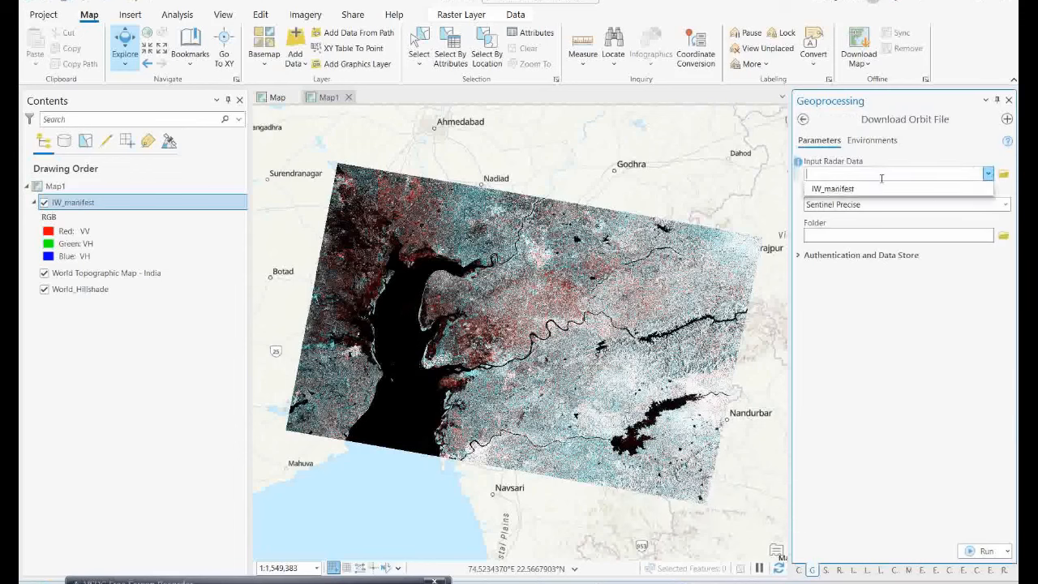
pyautogui.click(828, 188)
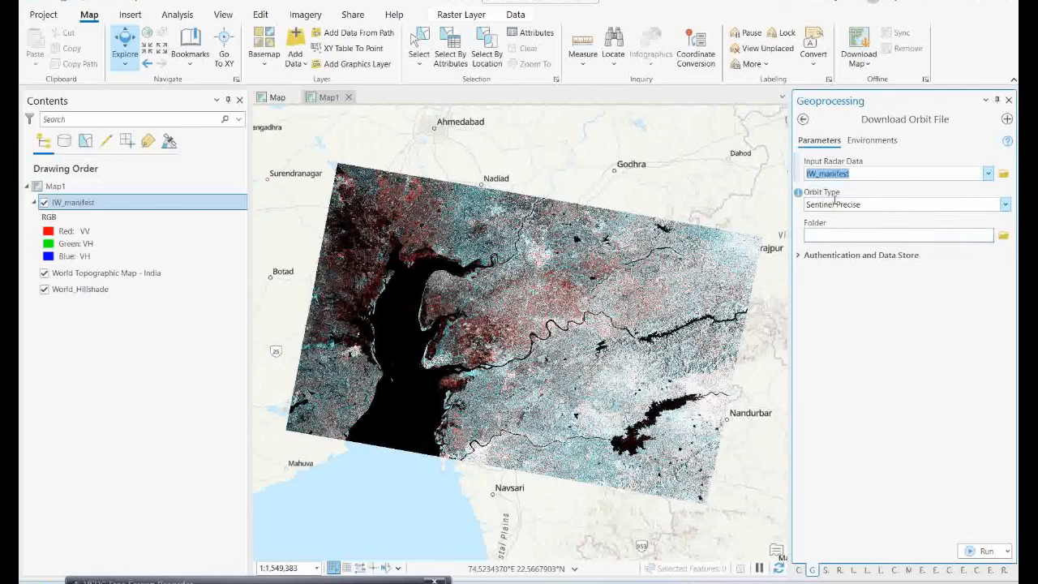
pyautogui.click(981, 551)
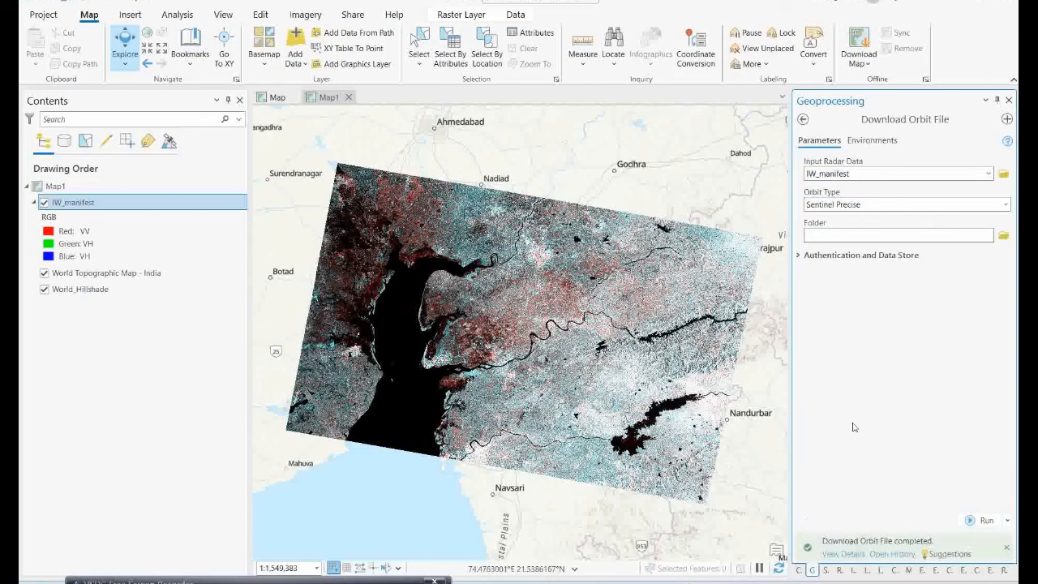
pyautogui.click(802, 119)
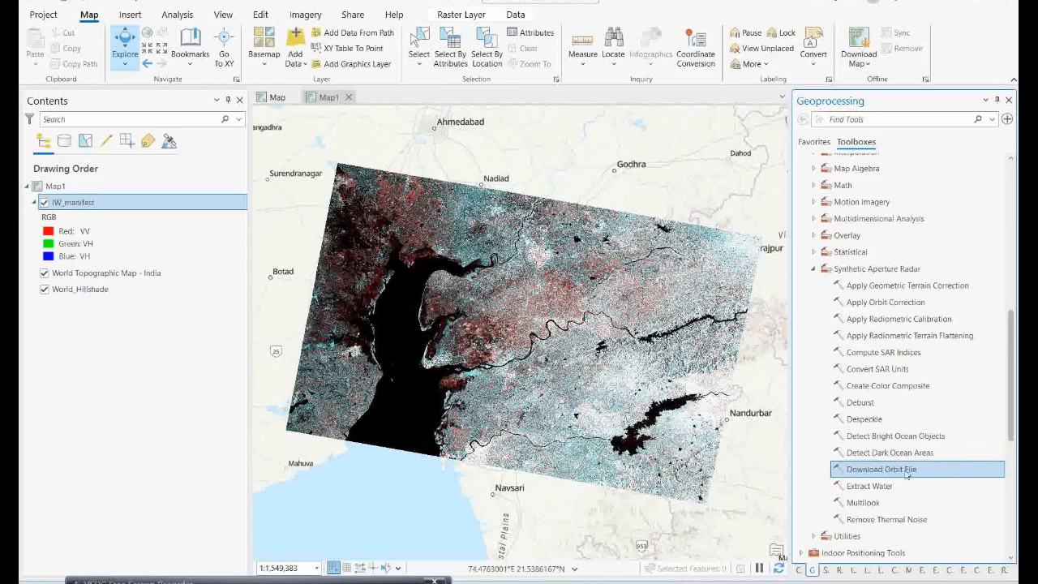
# - Apply orbit correction to IW_manifest using its downloaded orbit file, and return to the toolset
pyautogui.click(883, 305)
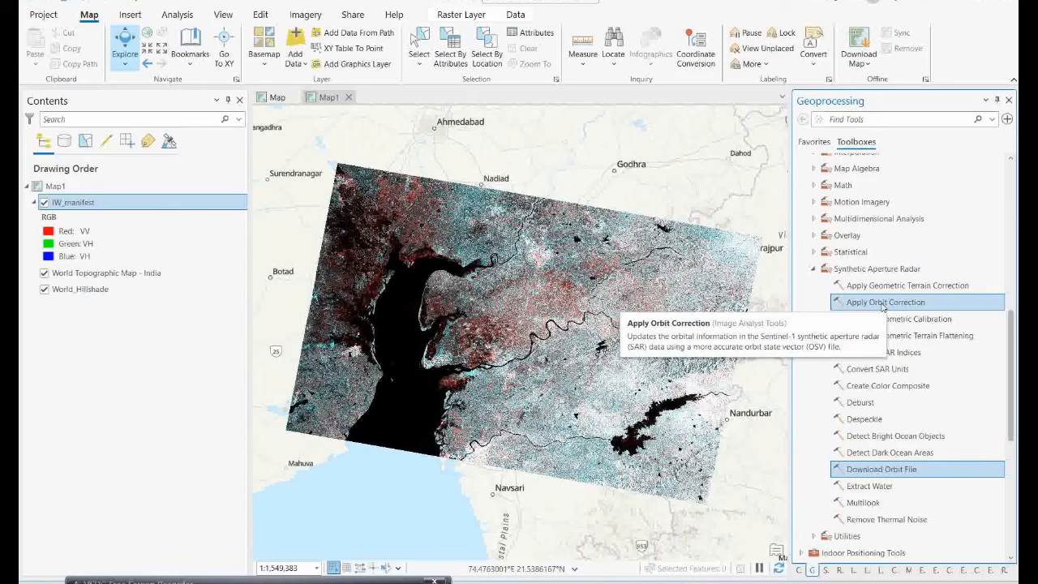
pyautogui.doubleClick(883, 303)
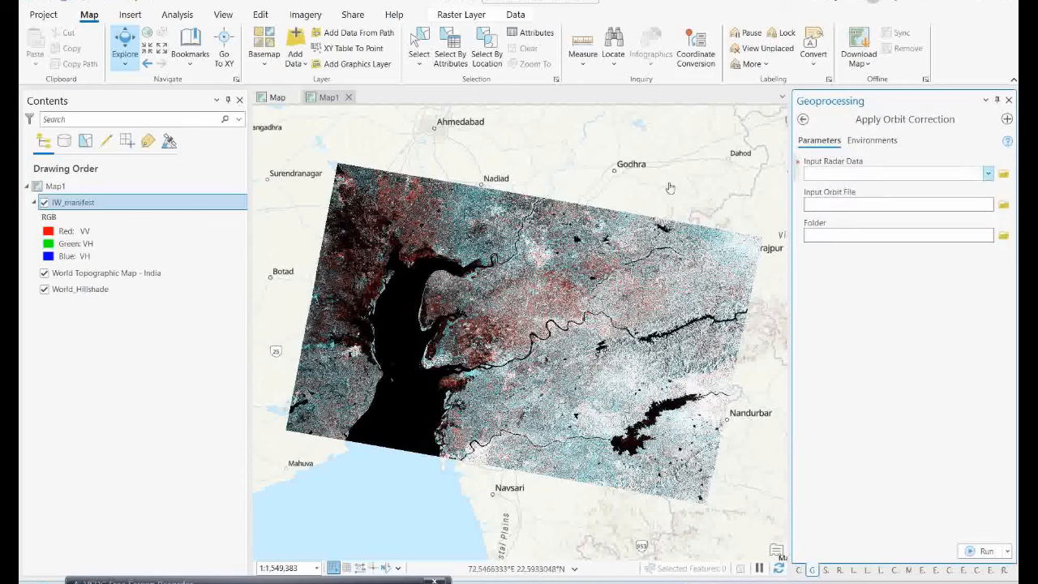
pyautogui.click(987, 173)
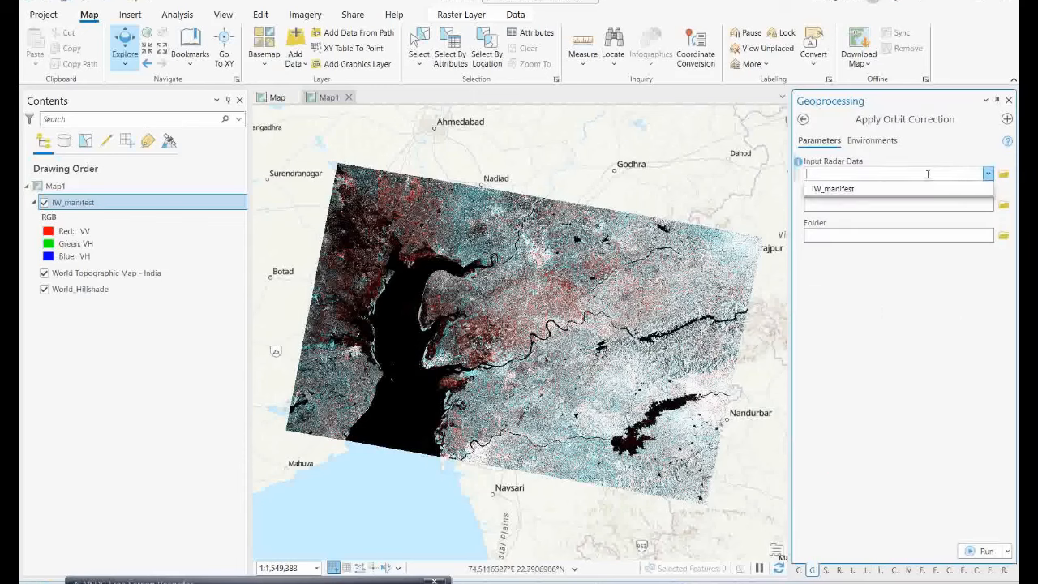
pyautogui.click(831, 188)
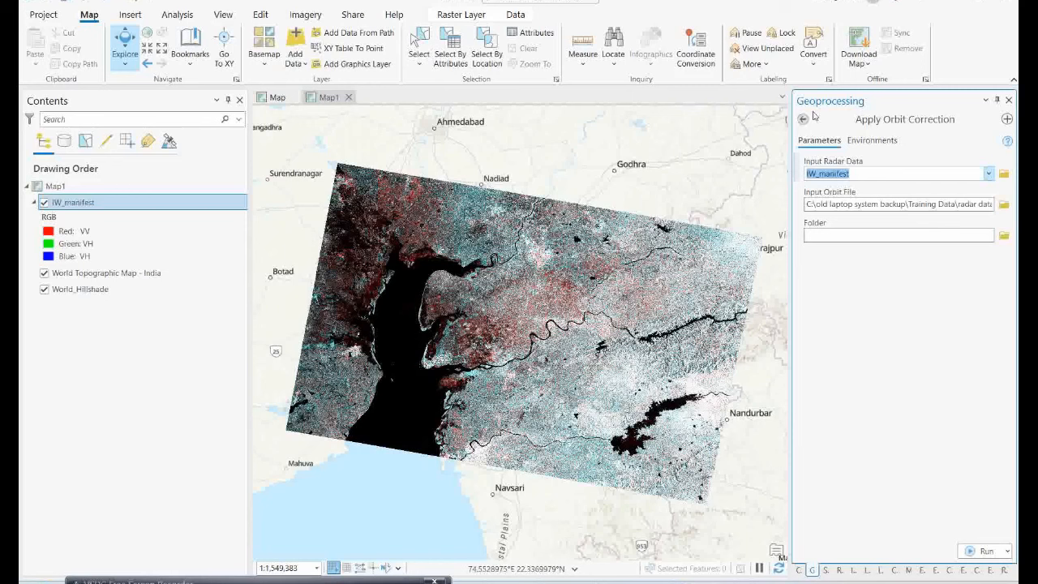
pyautogui.click(972, 551)
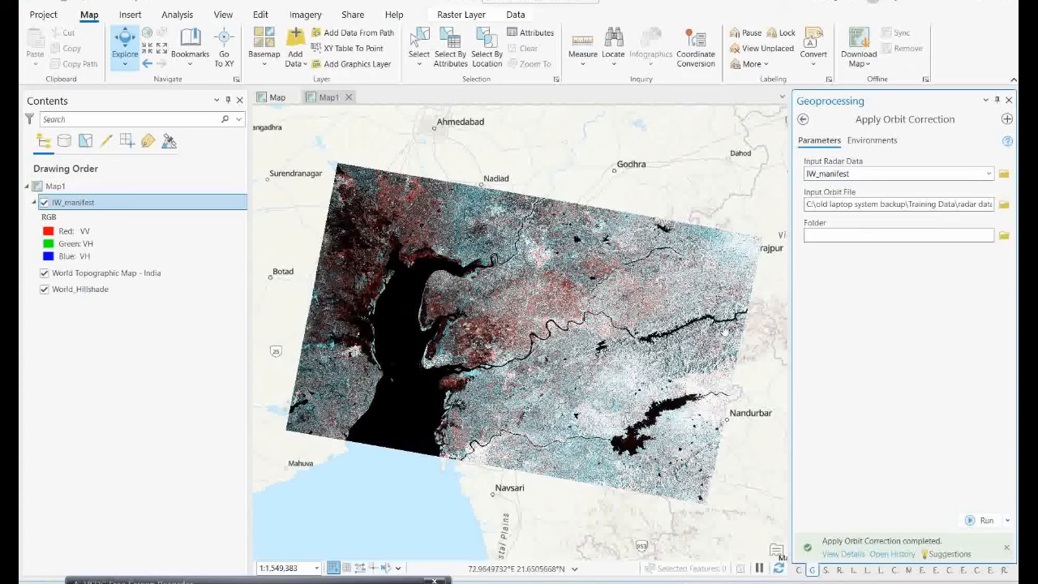
pyautogui.click(802, 120)
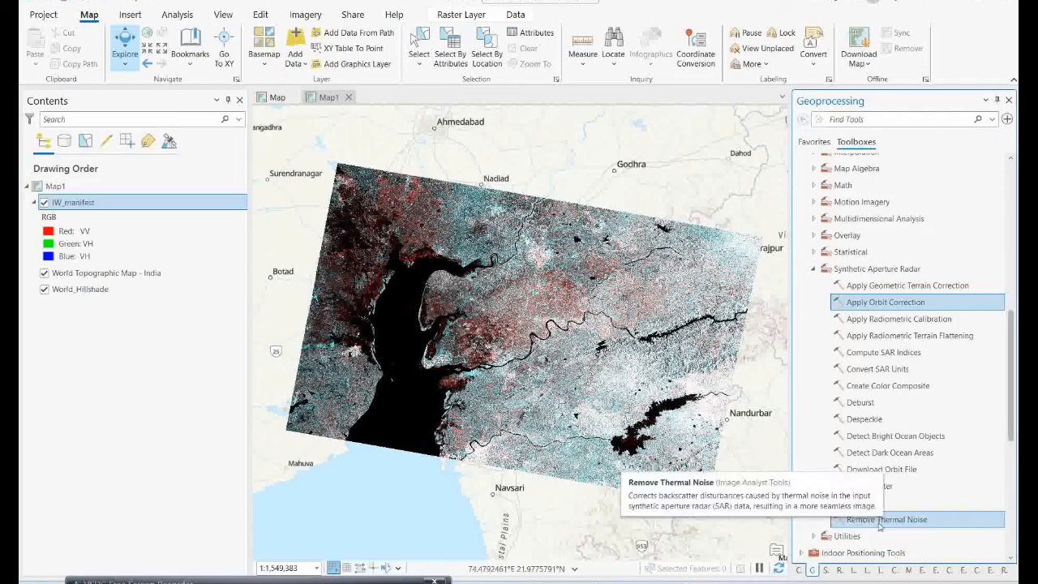
# - Remove thermal noise from IW_manifest for both the VV and VH polarization bands, and return to the toolset
pyautogui.click(880, 520)
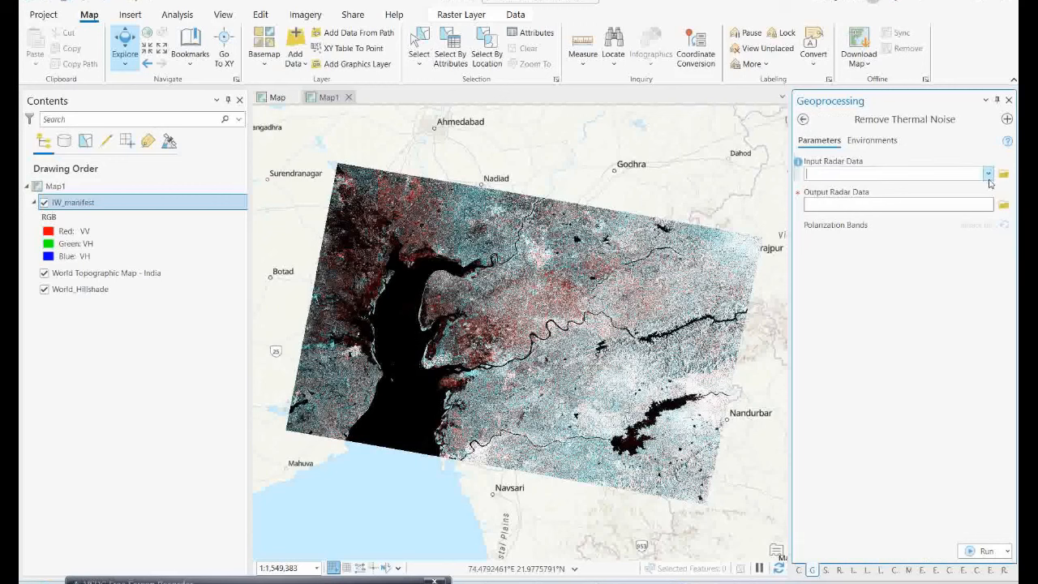
pyautogui.click(989, 173)
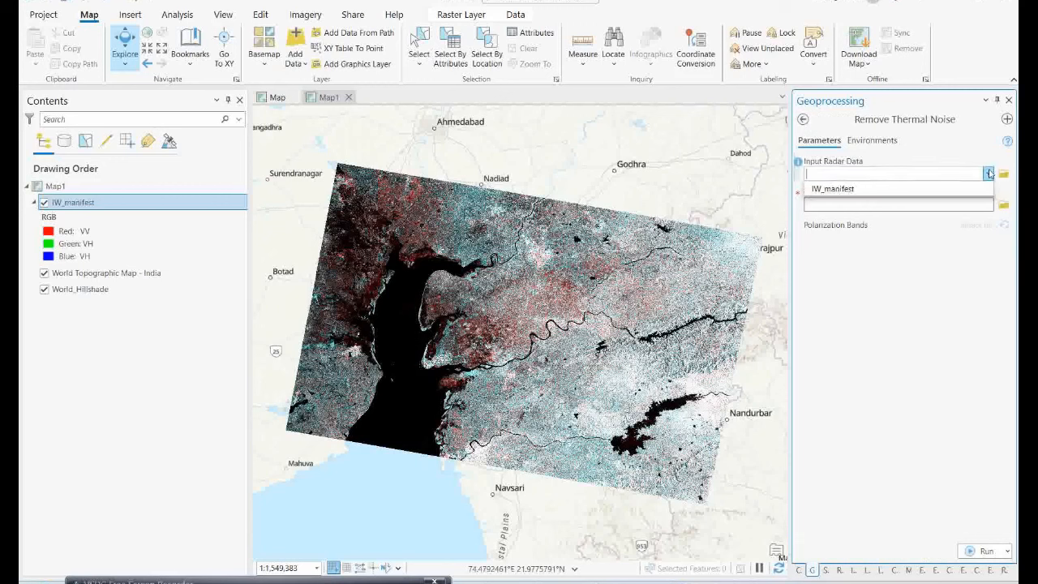
pyautogui.click(837, 192)
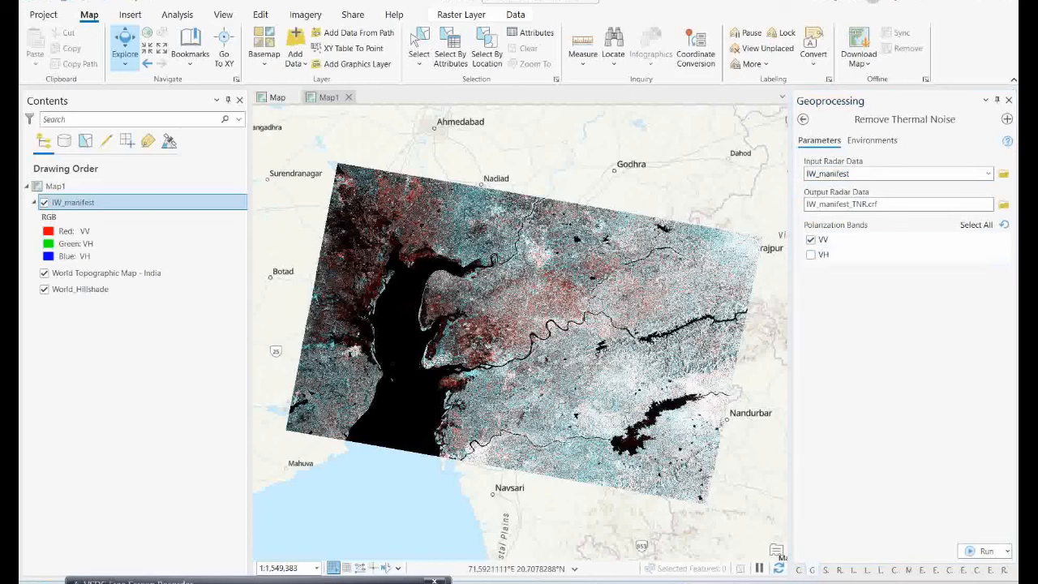
pyautogui.click(810, 256)
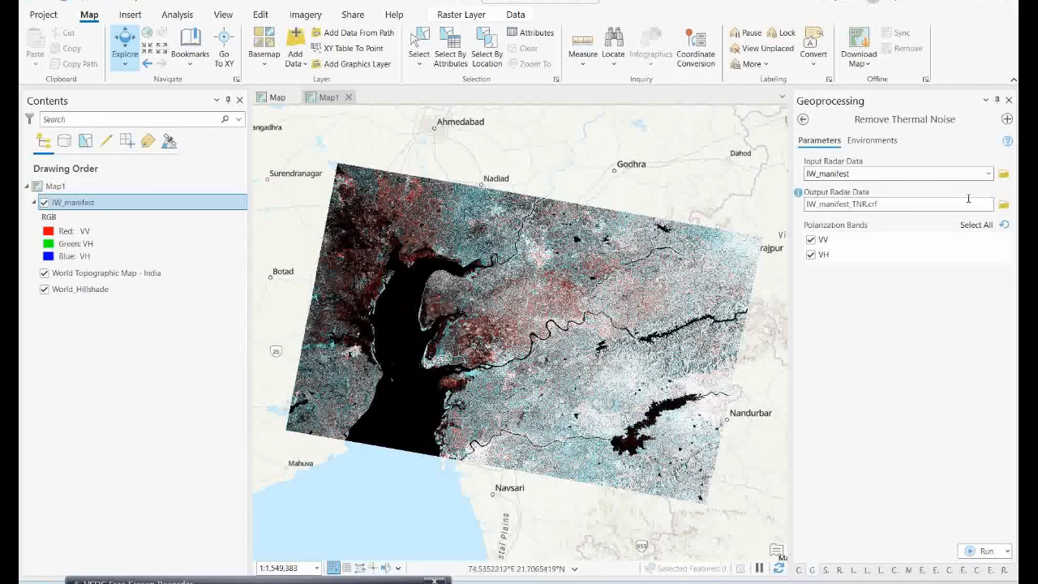
pyautogui.click(968, 205)
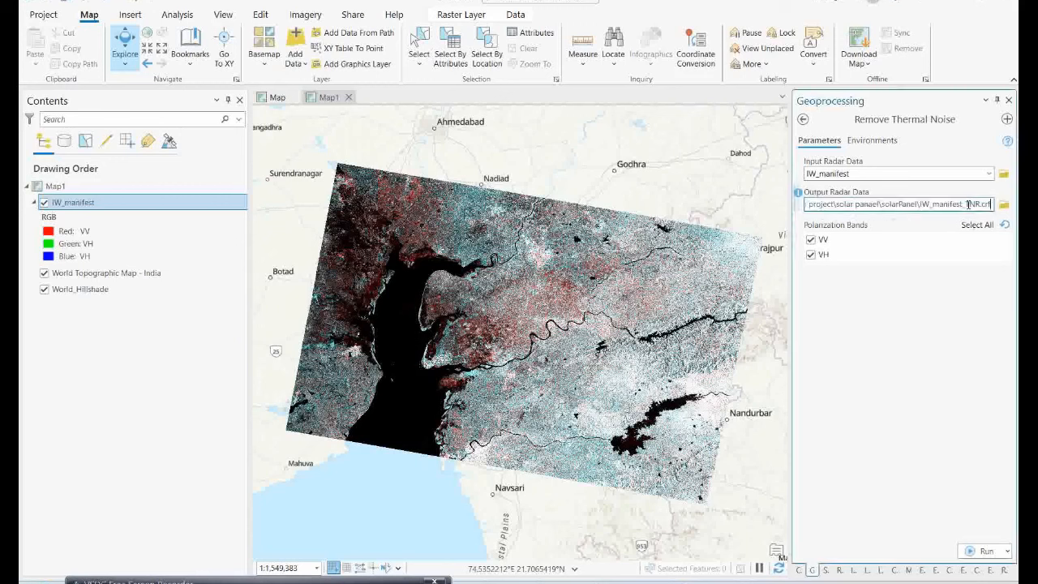
pyautogui.click(933, 297)
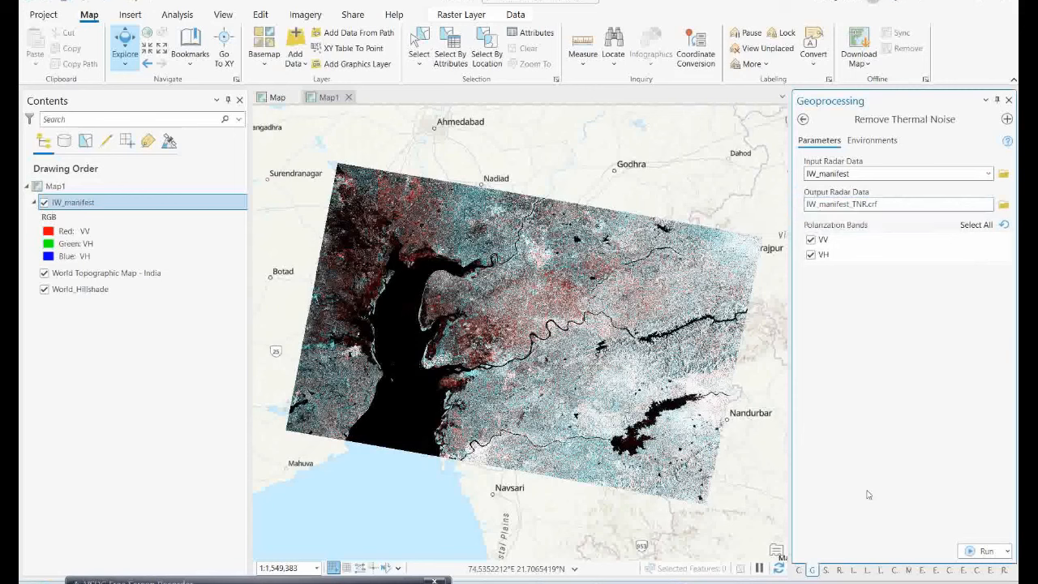
pyautogui.click(972, 553)
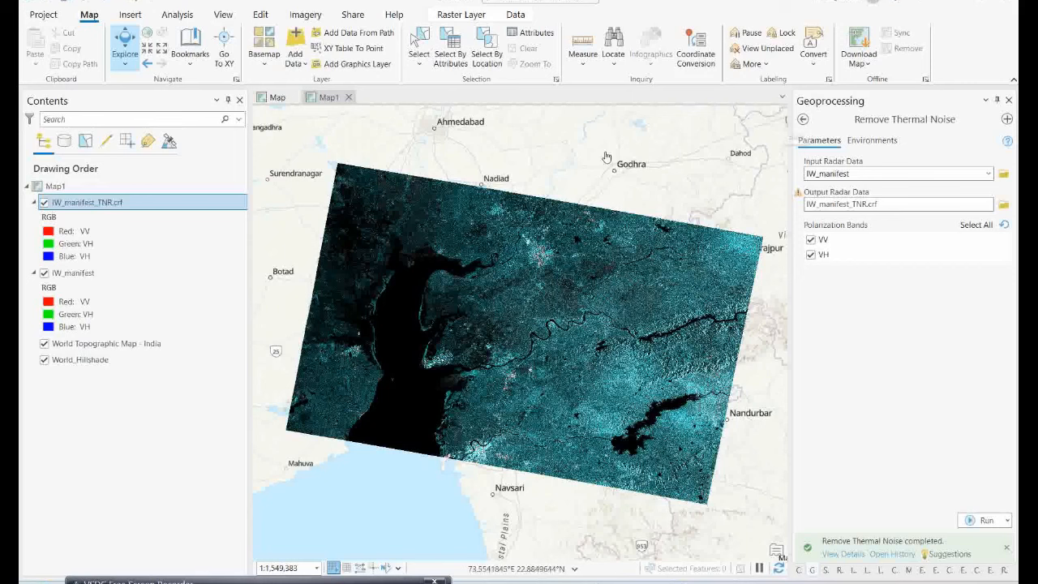
pyautogui.click(804, 120)
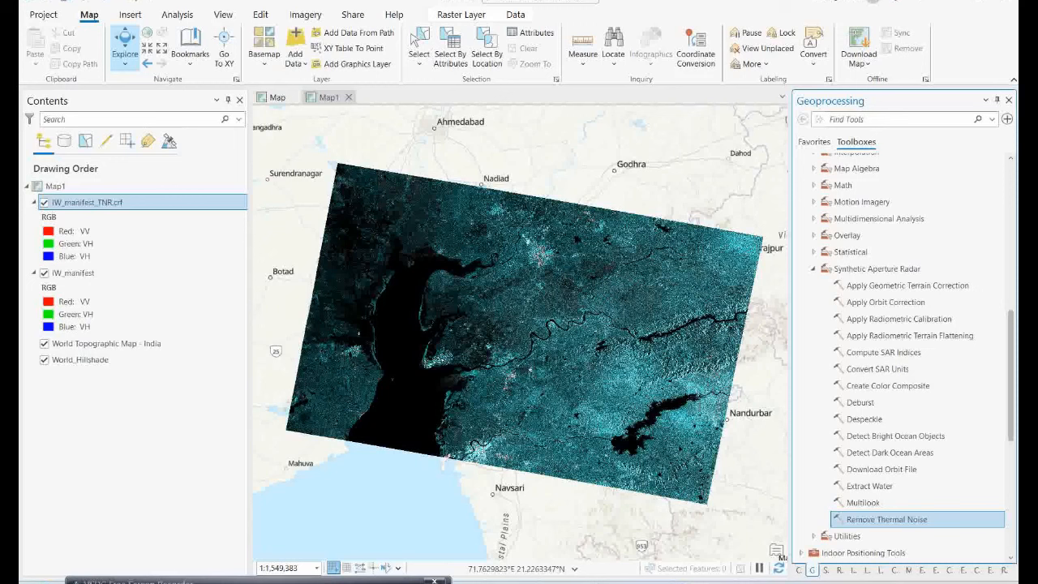
pyautogui.click(341, 487)
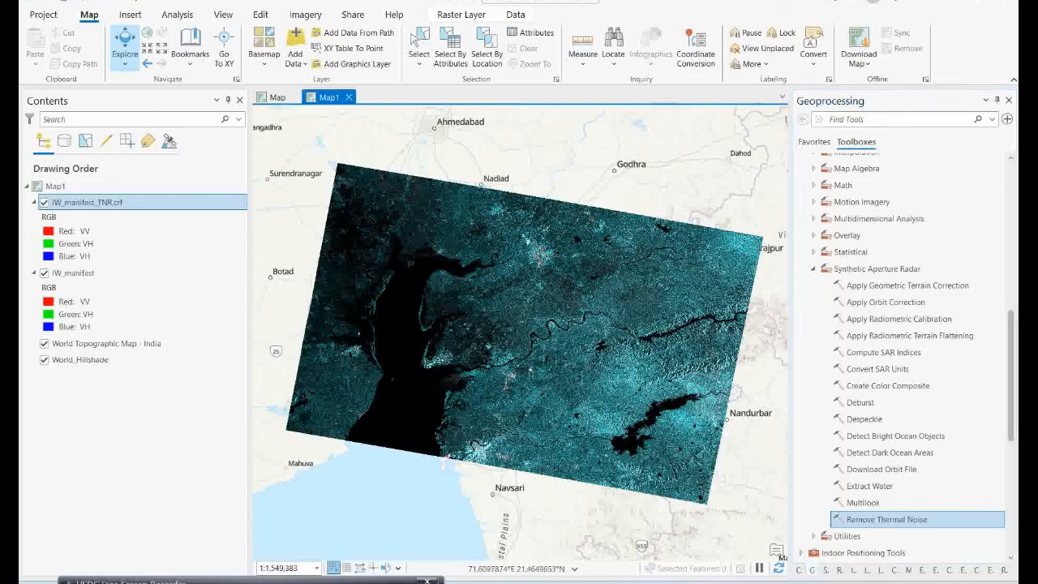
# - Apply radiometric calibration to IW_manifest_TNR.crf for the VV and VH bands with calibration type Gamma nought
pyautogui.click(888, 319)
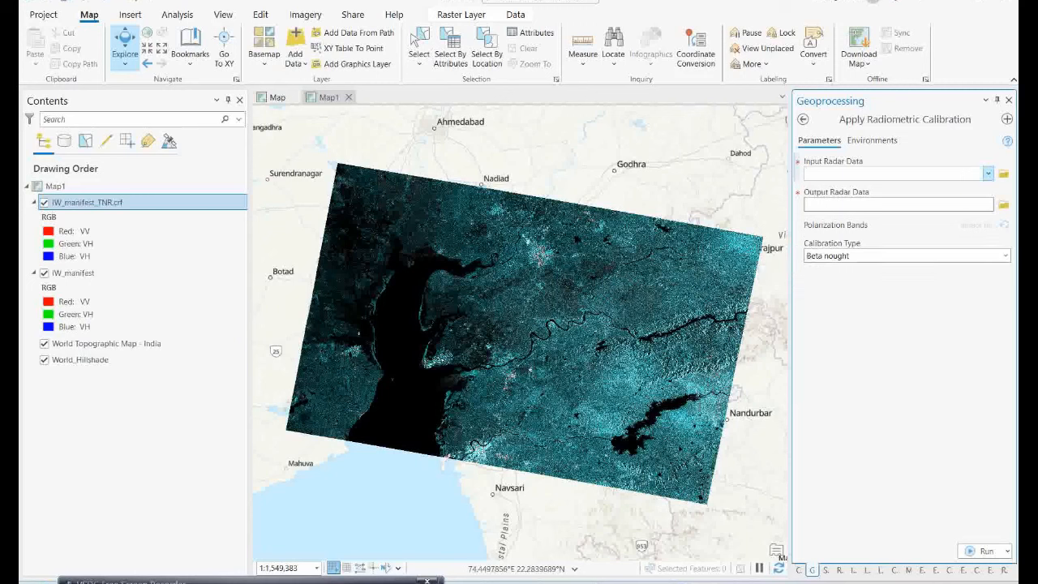
pyautogui.click(989, 174)
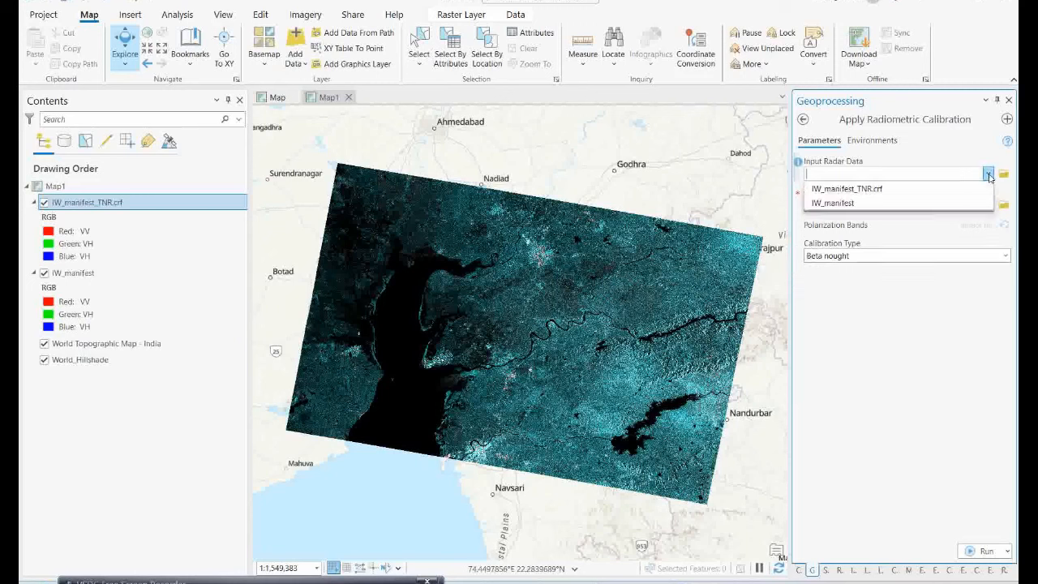
pyautogui.click(822, 190)
pyautogui.click(808, 256)
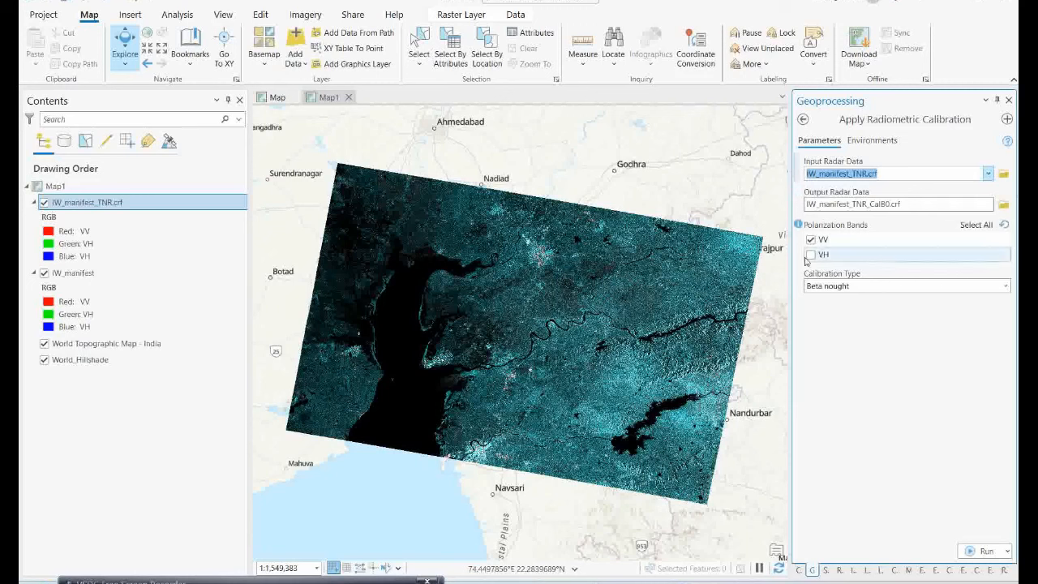
pyautogui.click(810, 255)
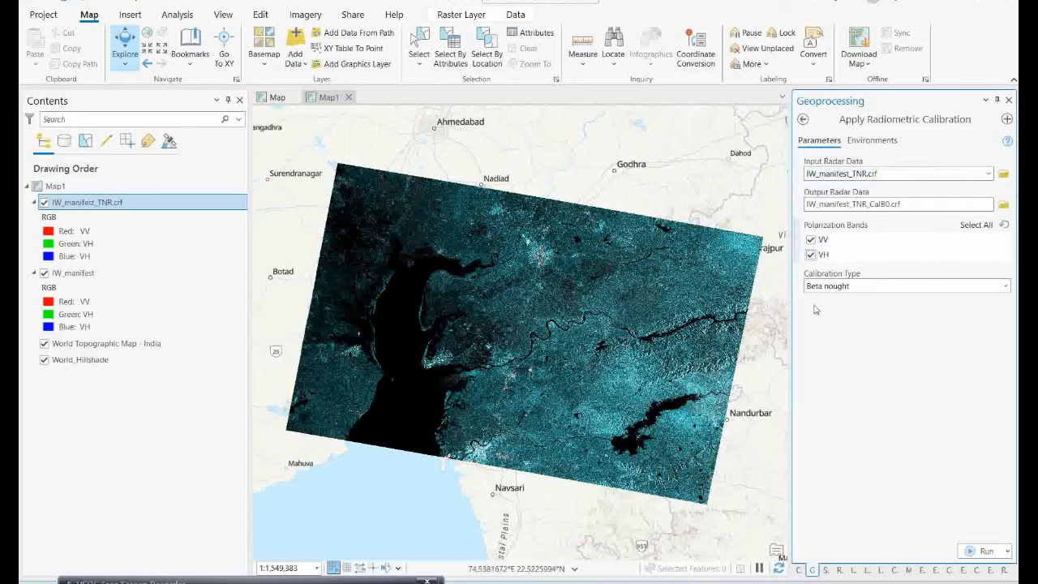
pyautogui.click(1003, 288)
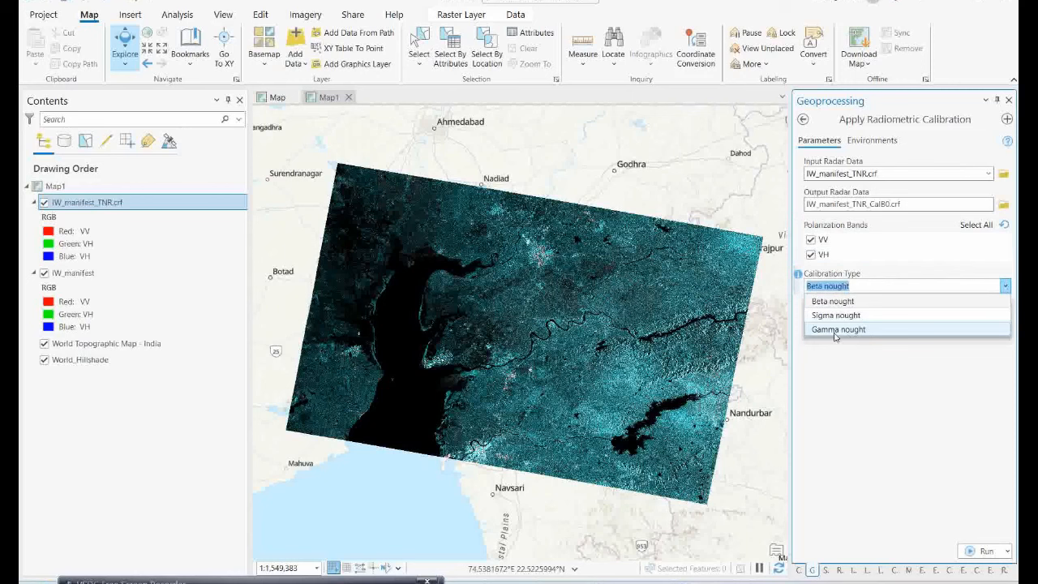
pyautogui.click(836, 329)
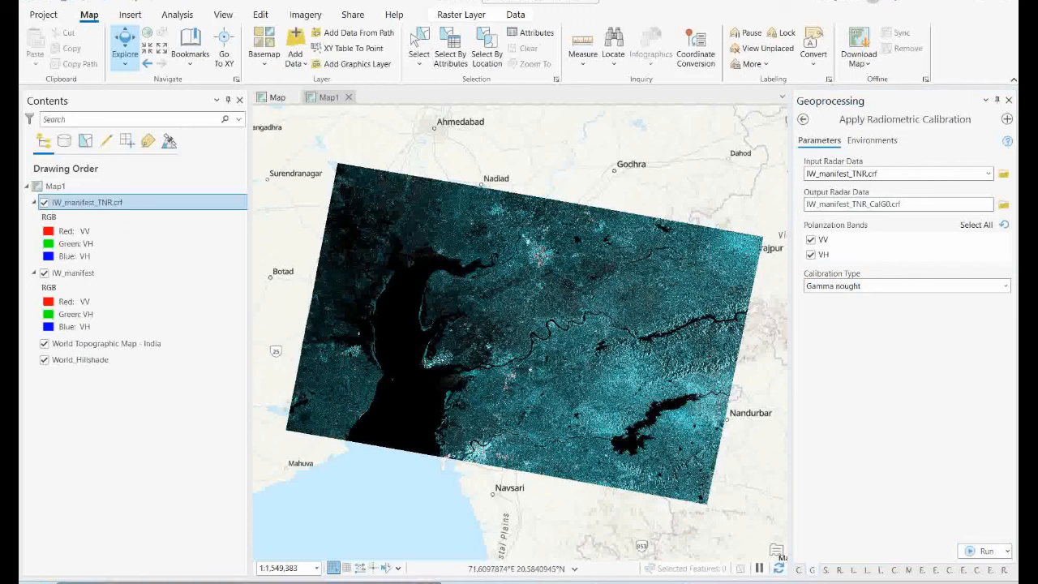
pyautogui.click(981, 551)
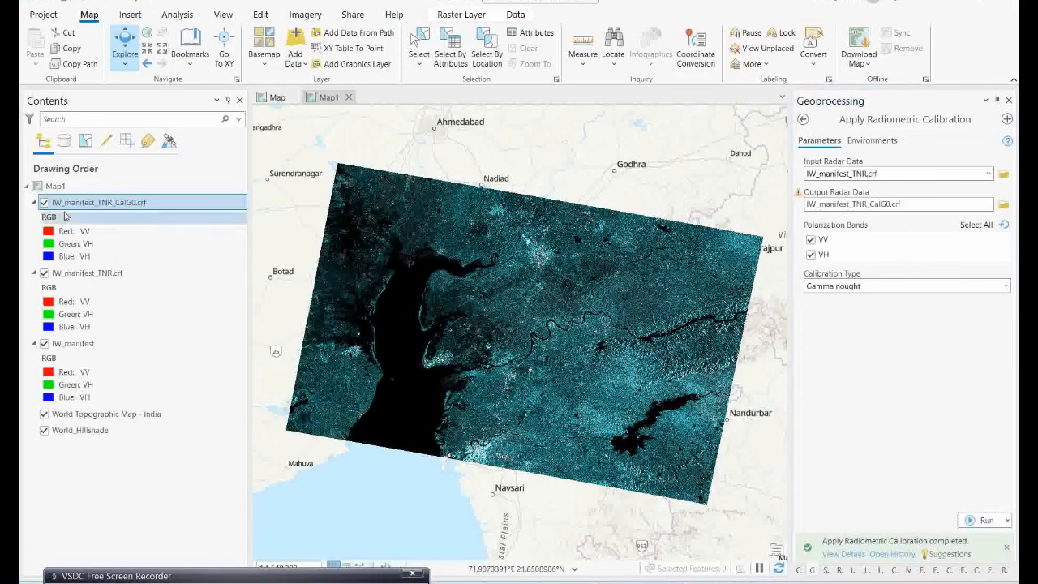
pyautogui.click(842, 553)
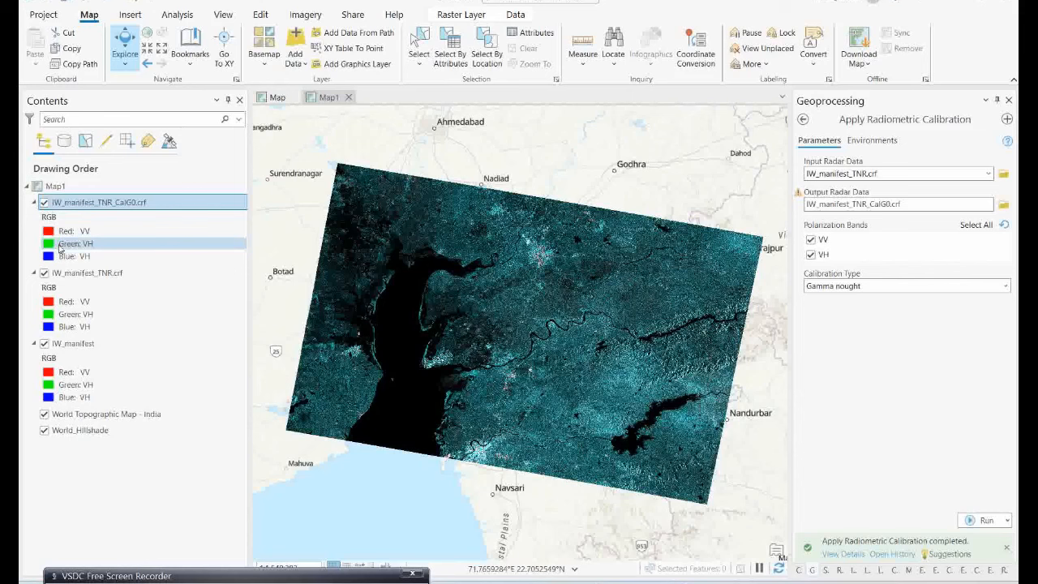
# - Symbolize the calibrated IW_manifest_TNR_CalG0.crf layer with Stretch on the VH band and a gamma of 2.0
pyautogui.click(69, 231)
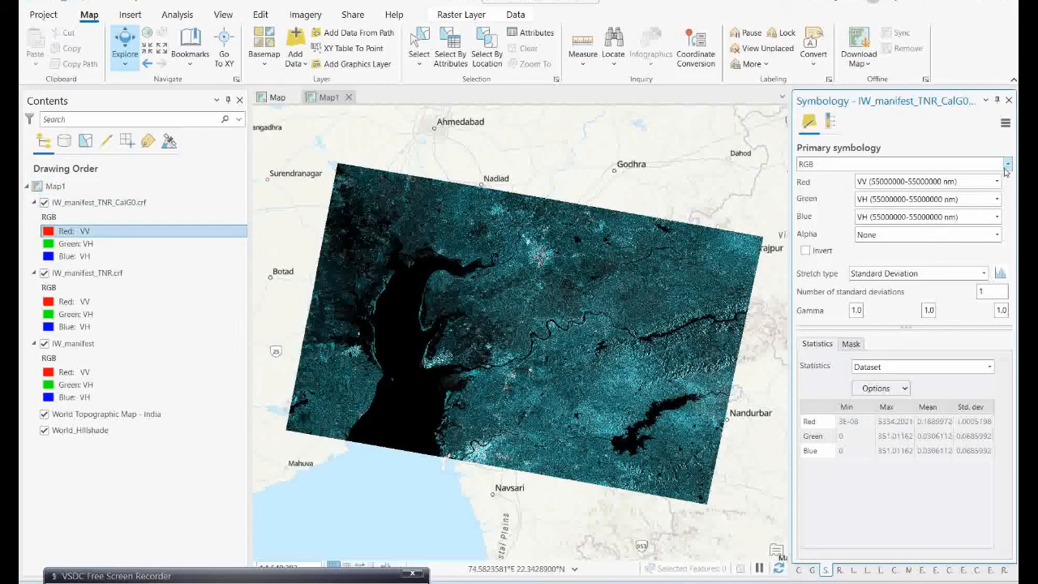
pyautogui.click(1008, 165)
pyautogui.click(808, 226)
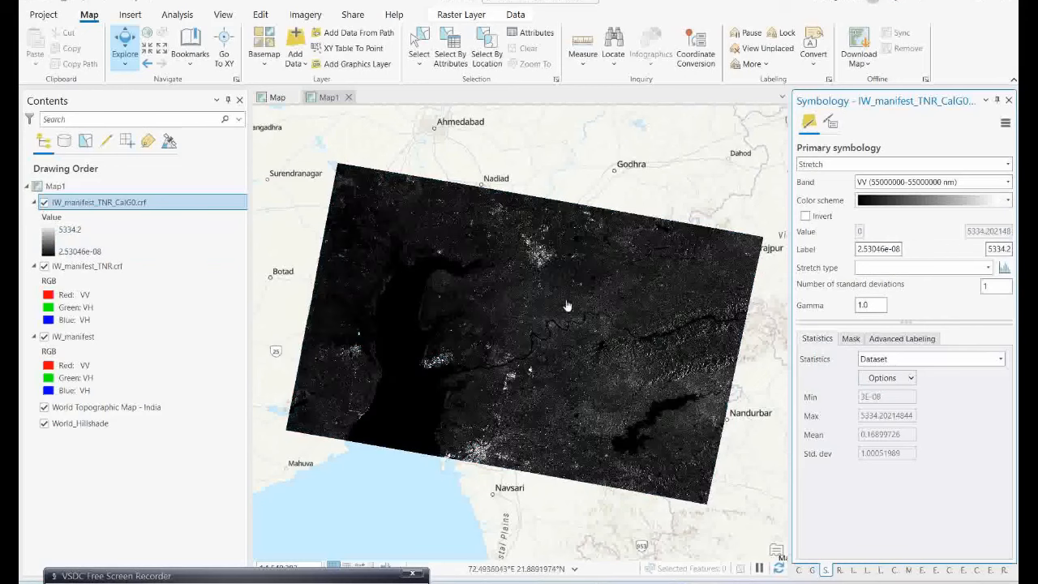
pyautogui.click(1007, 182)
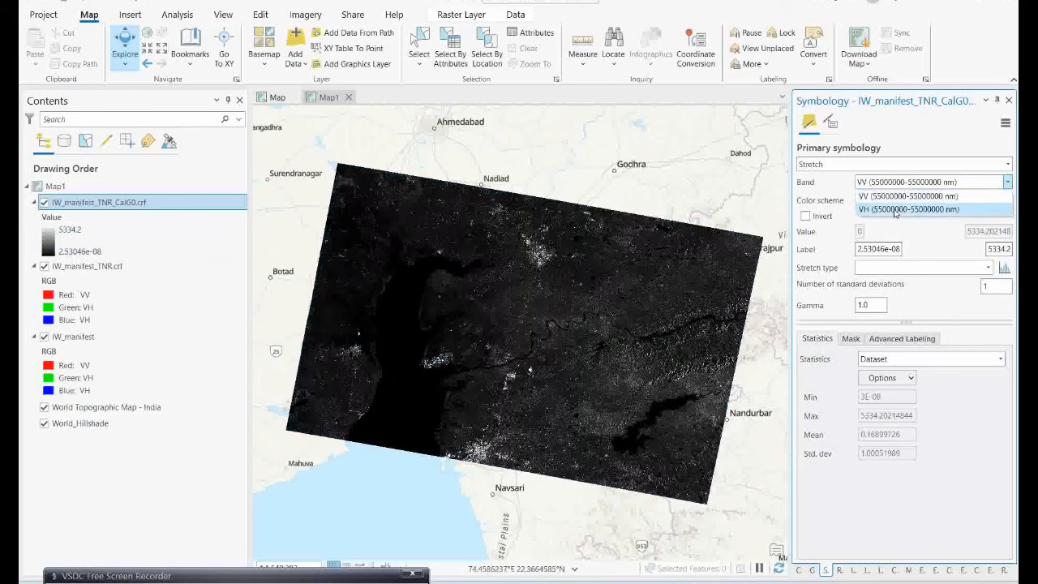
pyautogui.click(865, 209)
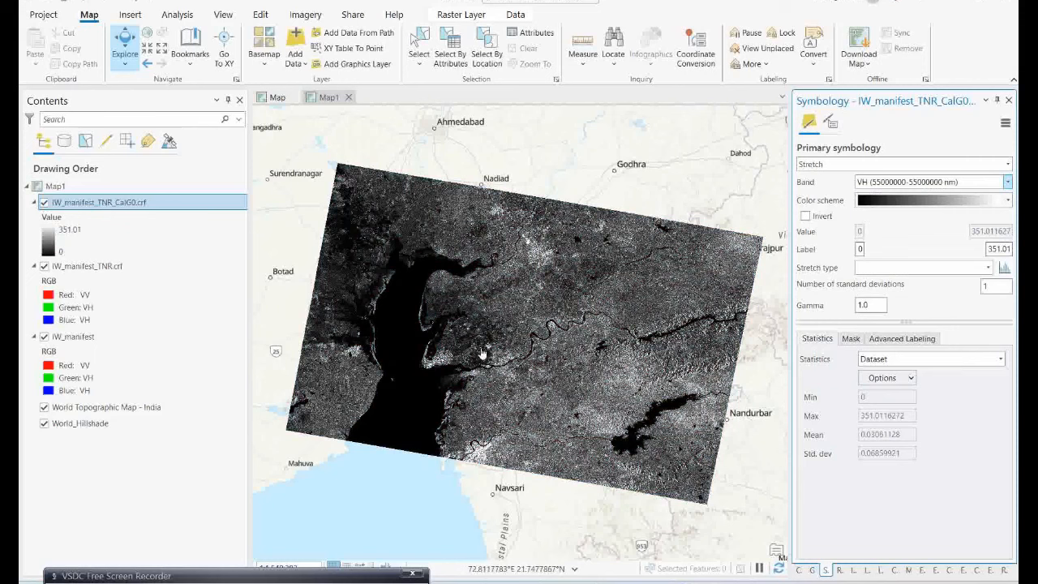
pyautogui.click(861, 304)
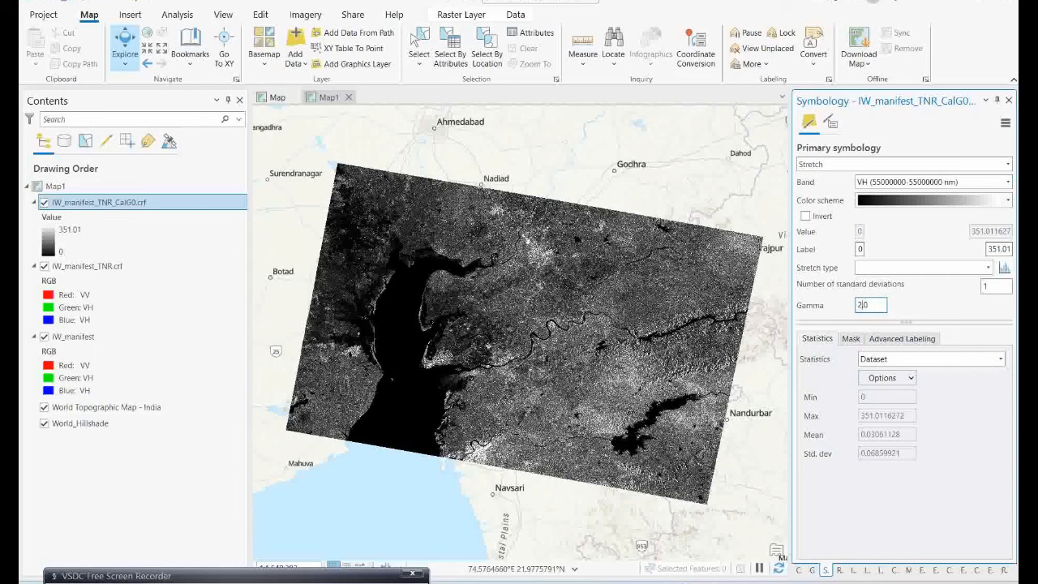
pyautogui.press('Return')
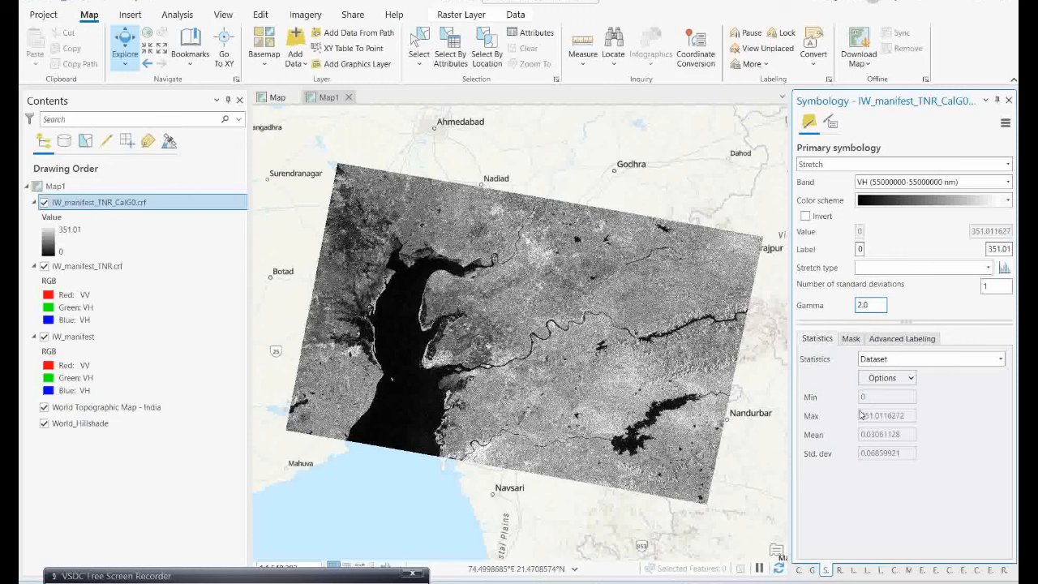
# - Start the Extract Water tool from the Synthetic Aperture Radar toolset with IW_manifest_TNR_CalG0.crf as the input radar data
pyautogui.click(813, 573)
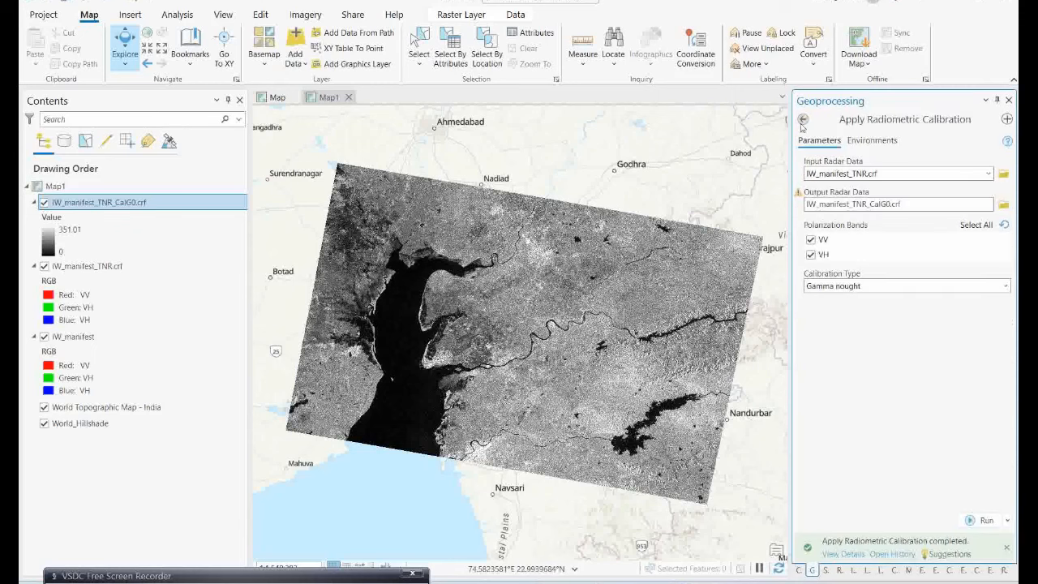
pyautogui.click(802, 120)
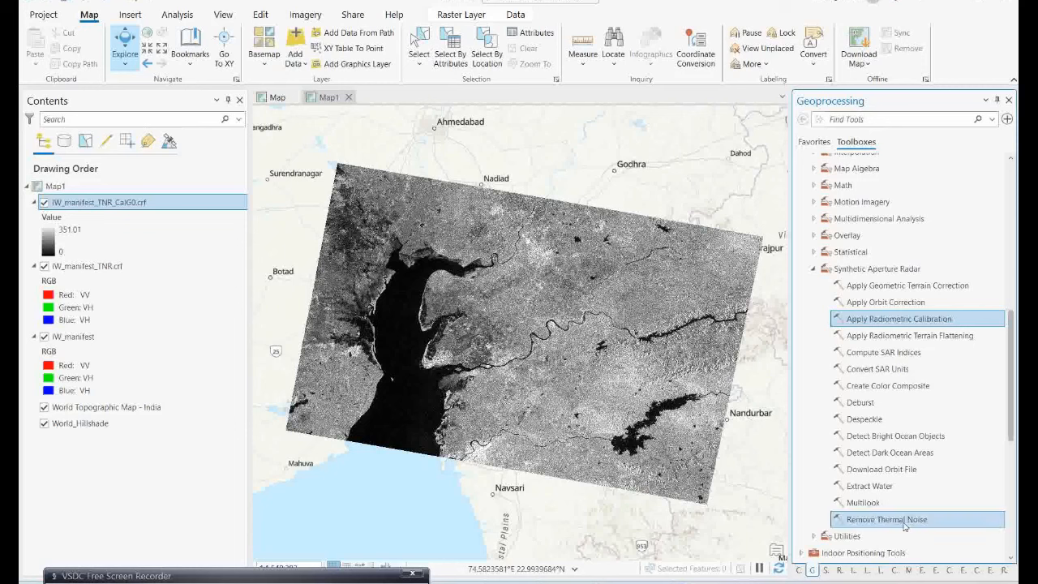
pyautogui.click(862, 490)
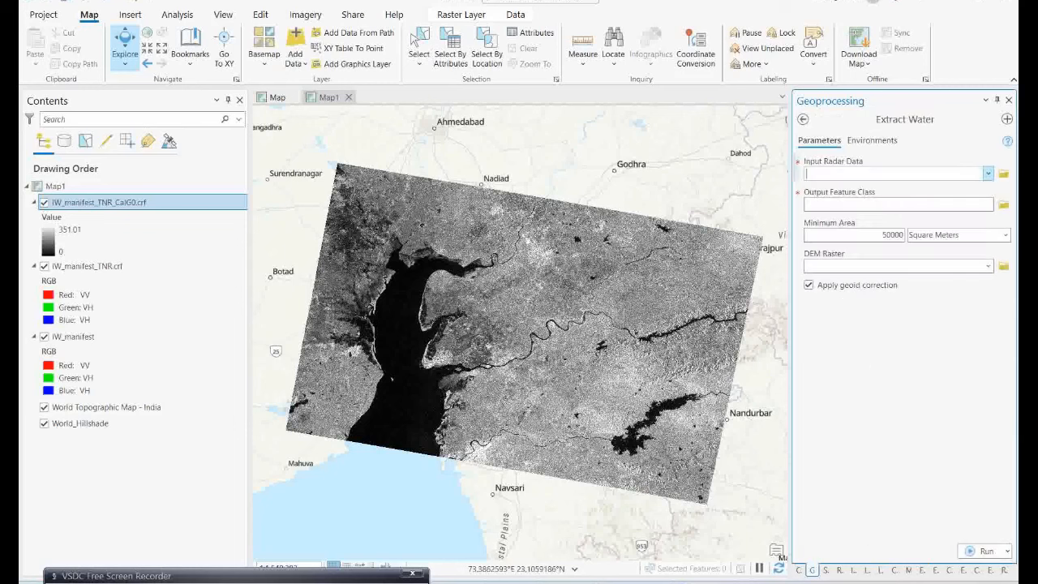
pyautogui.click(987, 175)
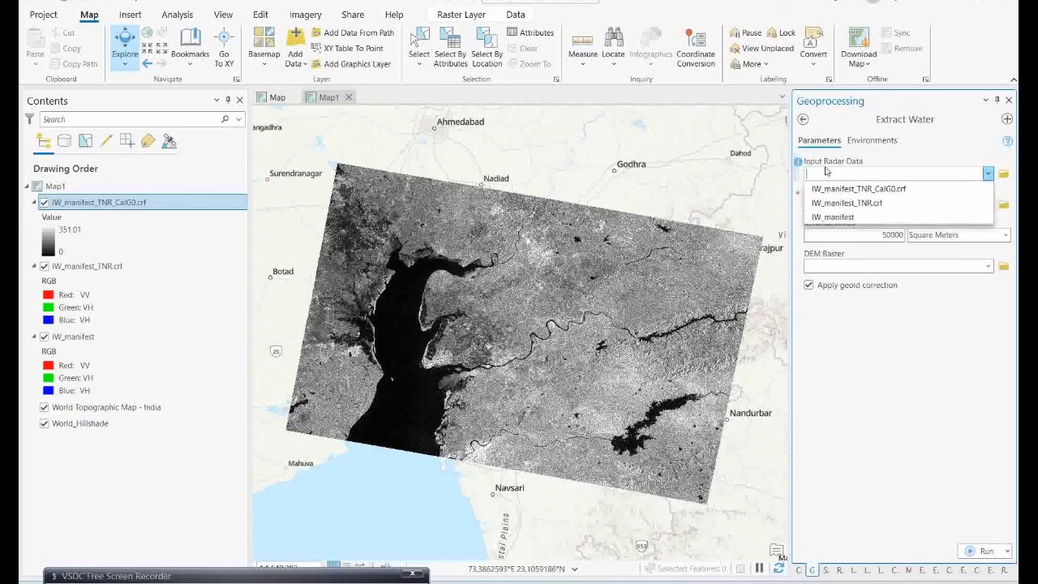
pyautogui.click(857, 189)
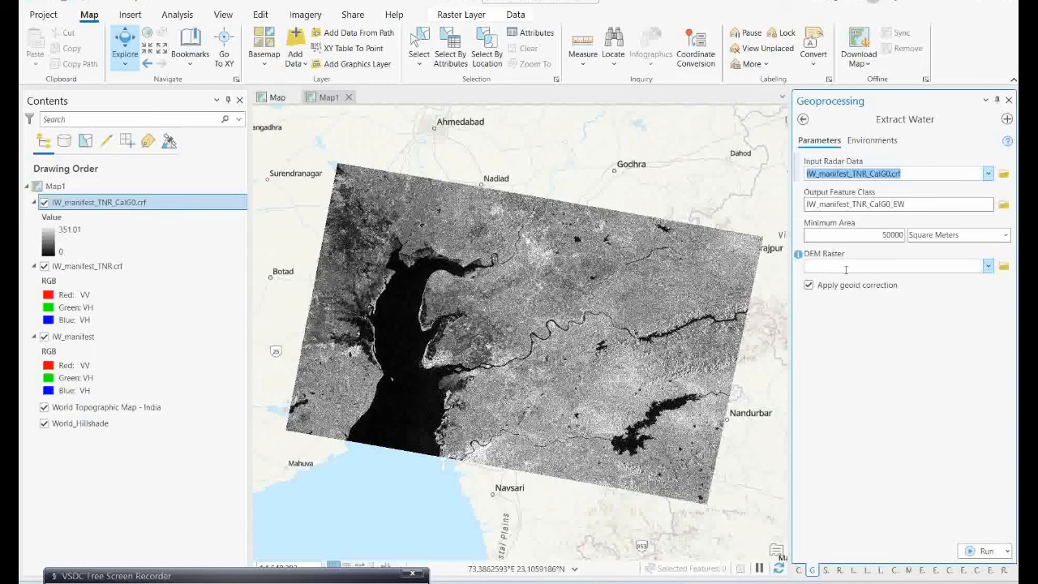
# - Set the DEM raster to output_SRTMGL3.tif from the Dem folder inside Training Data, radar data, gujrat test on the C drive
pyautogui.click(1003, 266)
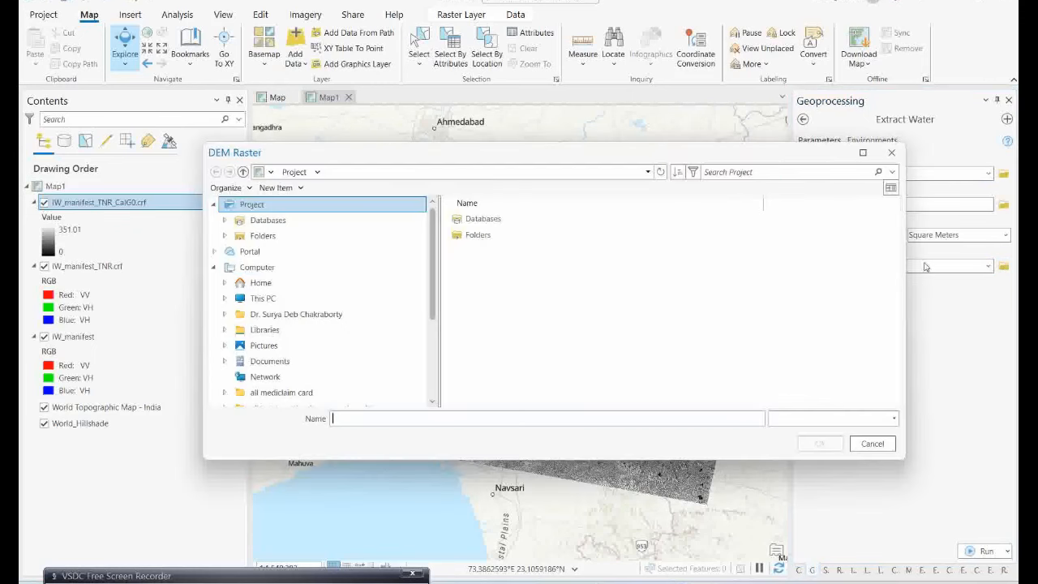
pyautogui.click(262, 235)
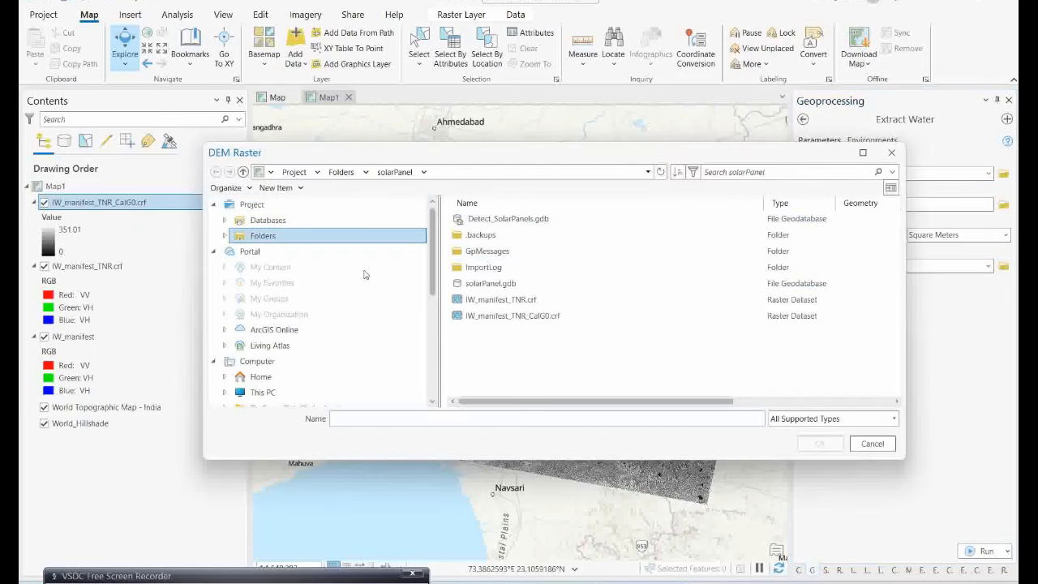
pyautogui.click(263, 392)
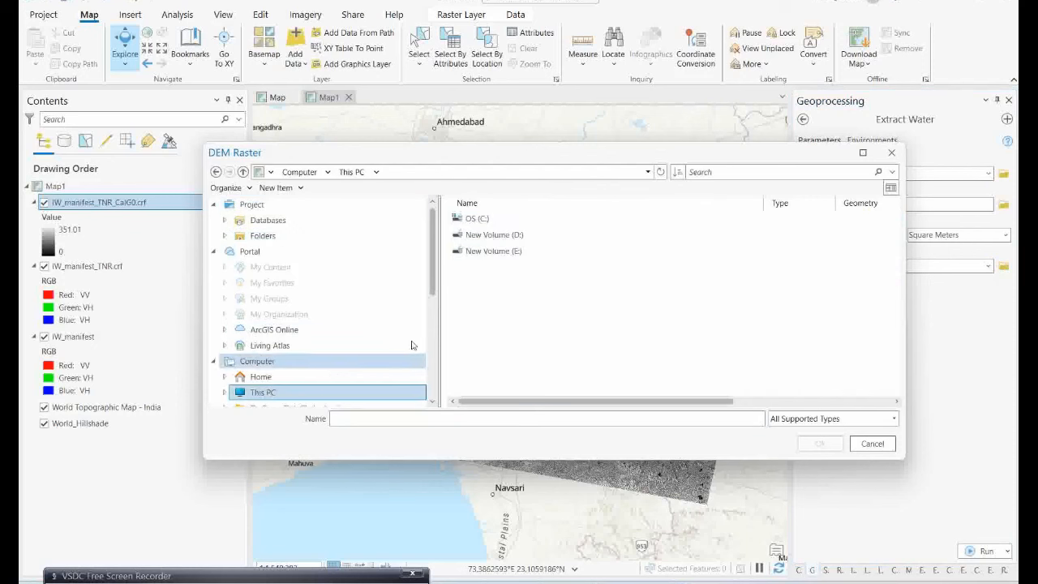
pyautogui.doubleClick(478, 219)
pyautogui.doubleClick(512, 353)
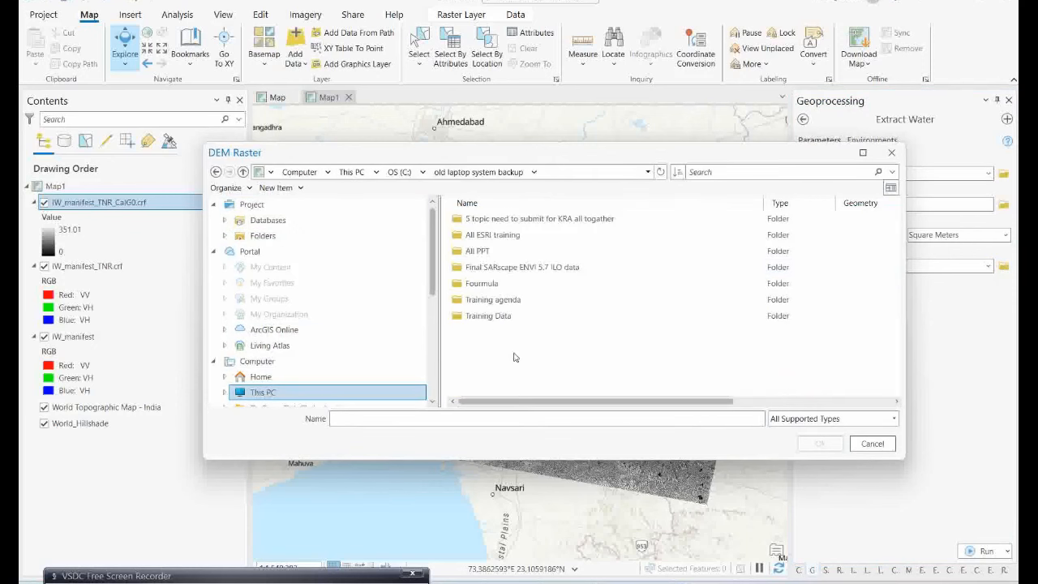
pyautogui.doubleClick(487, 316)
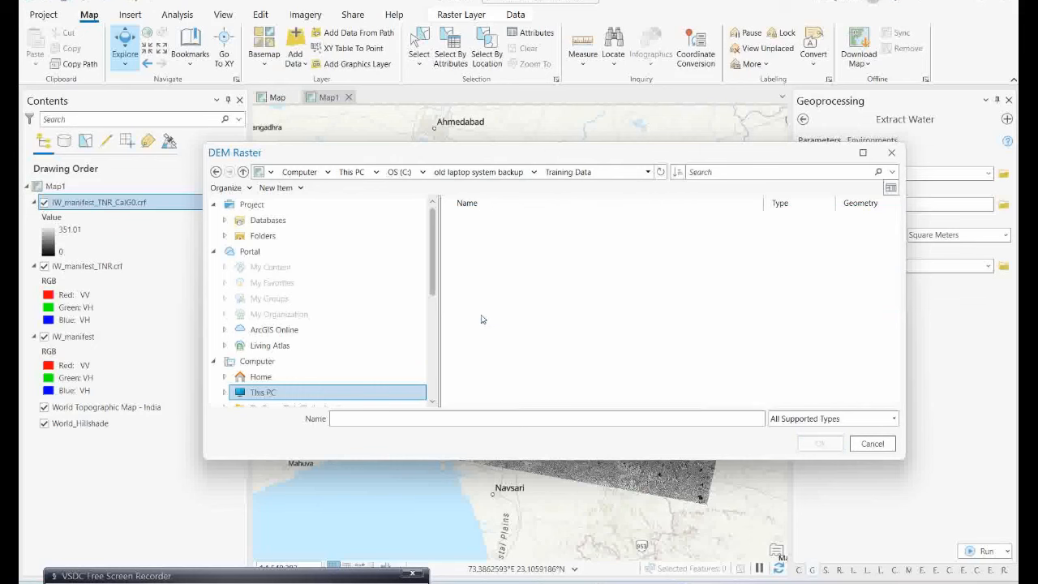
pyautogui.click(480, 381)
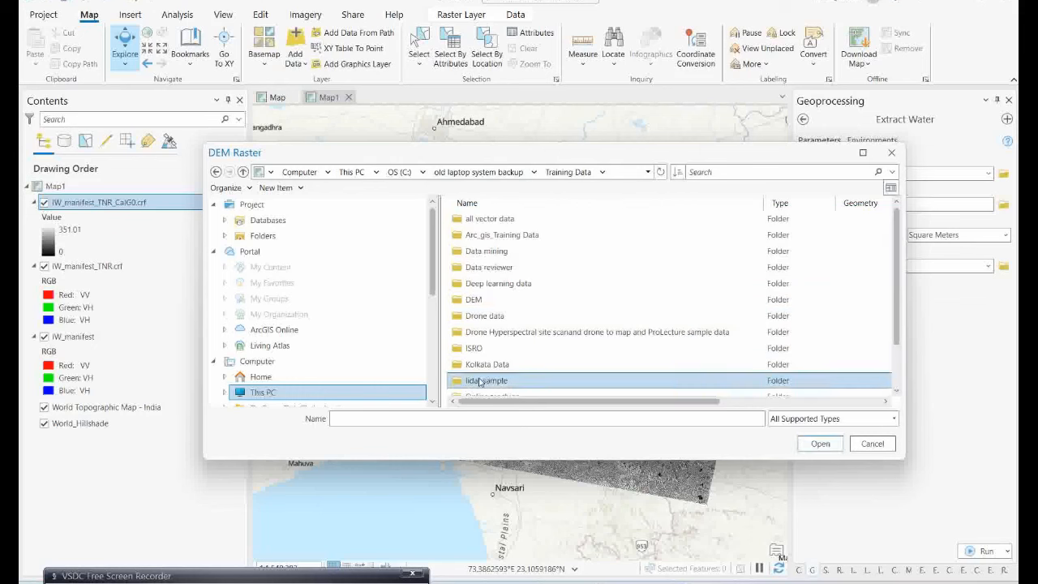
pyautogui.press('r')
pyautogui.doubleClick(480, 381)
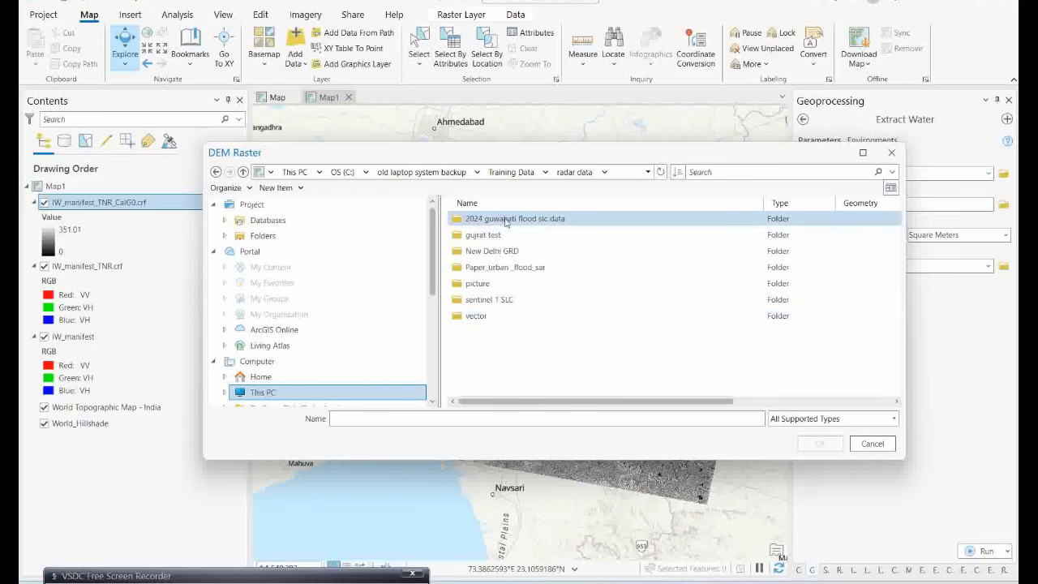
pyautogui.doubleClick(483, 235)
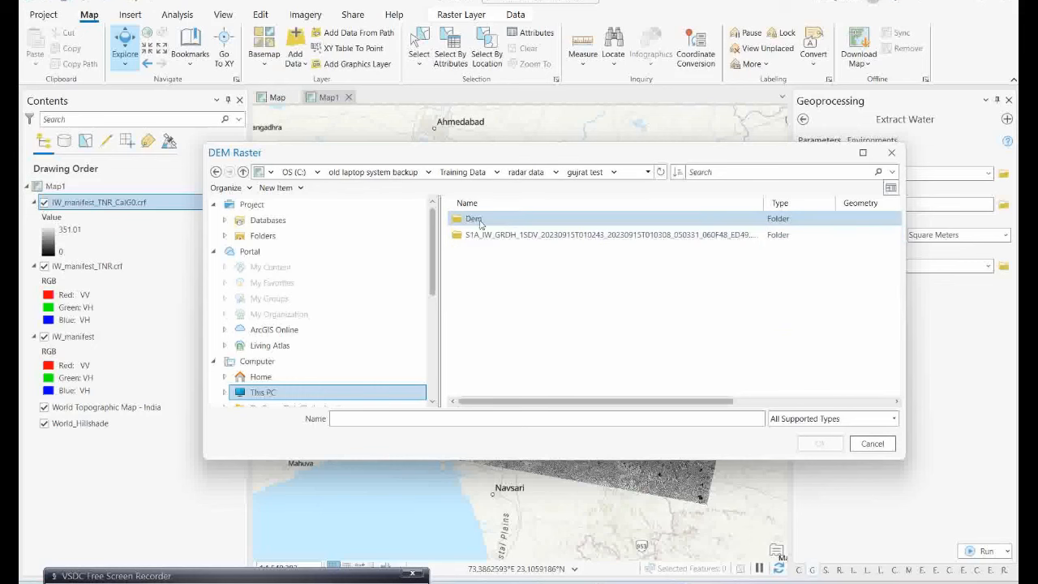
pyautogui.doubleClick(475, 220)
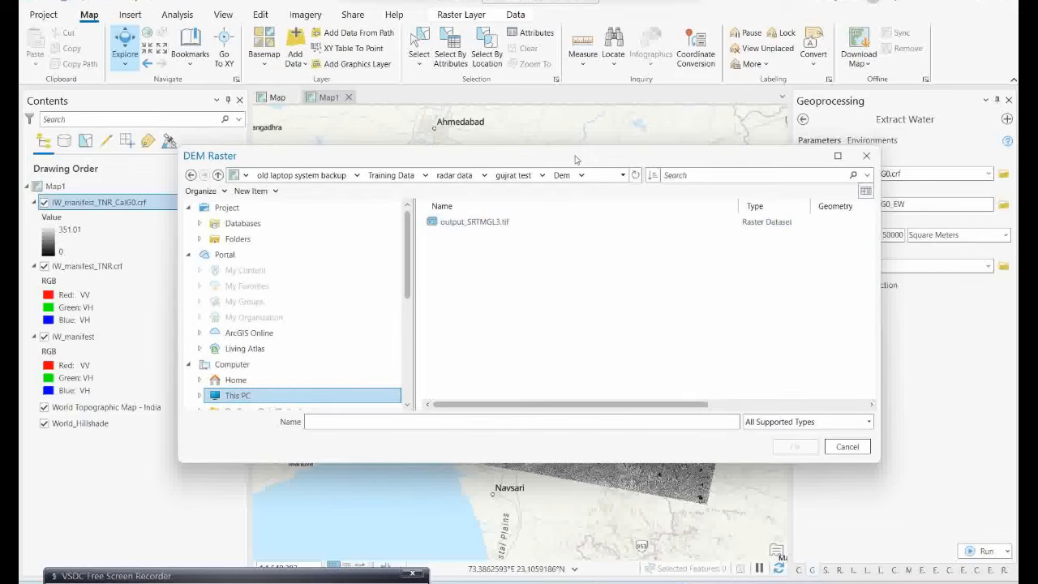
pyautogui.click(473, 224)
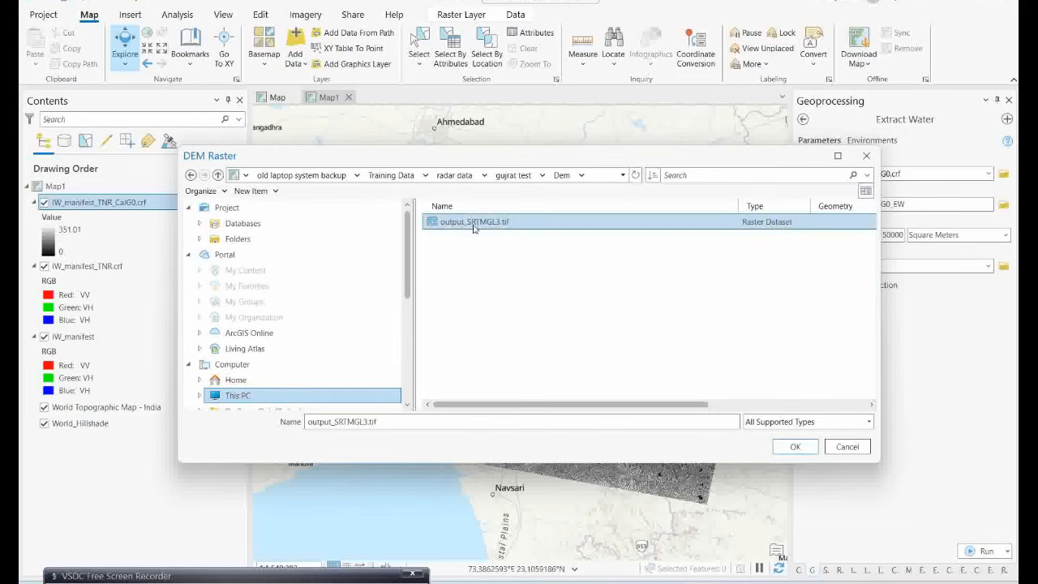
pyautogui.click(794, 449)
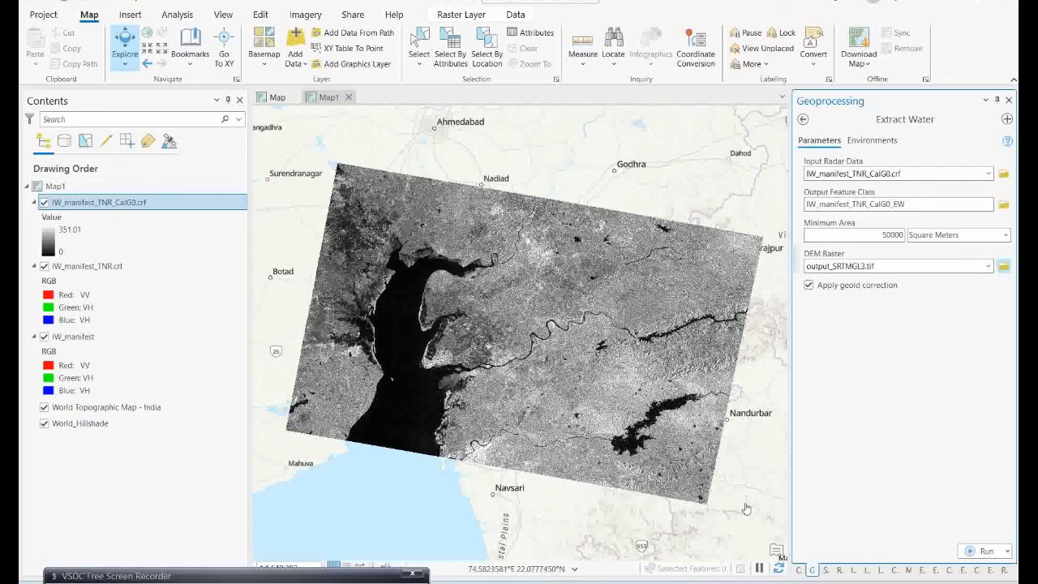
# - Review the Extract Water environment settings and run the tool with a 50000 square meter minimum area and geoid correction applied
pyautogui.click(888, 143)
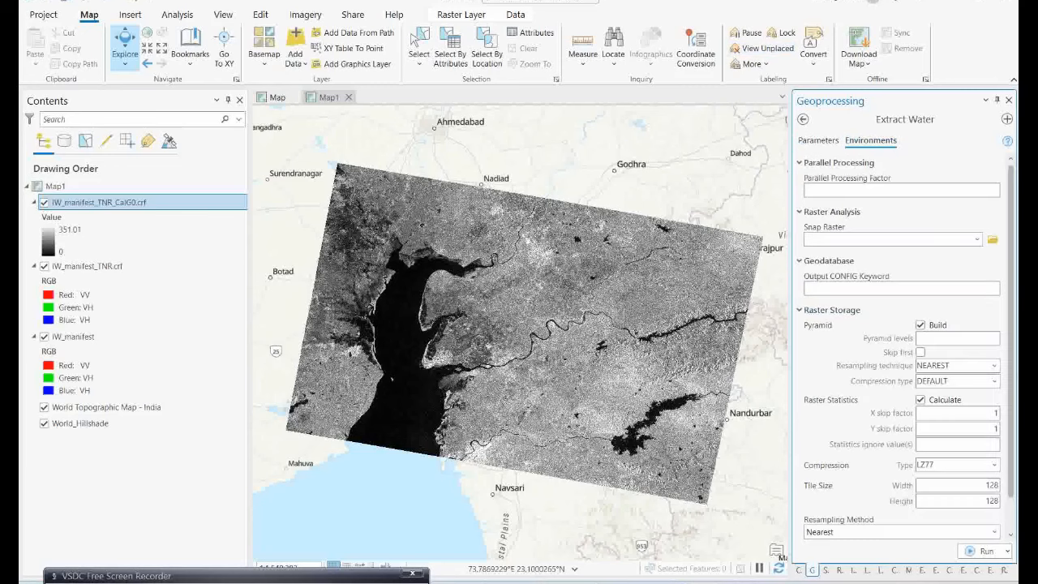
pyautogui.scroll(-1, 900, 341)
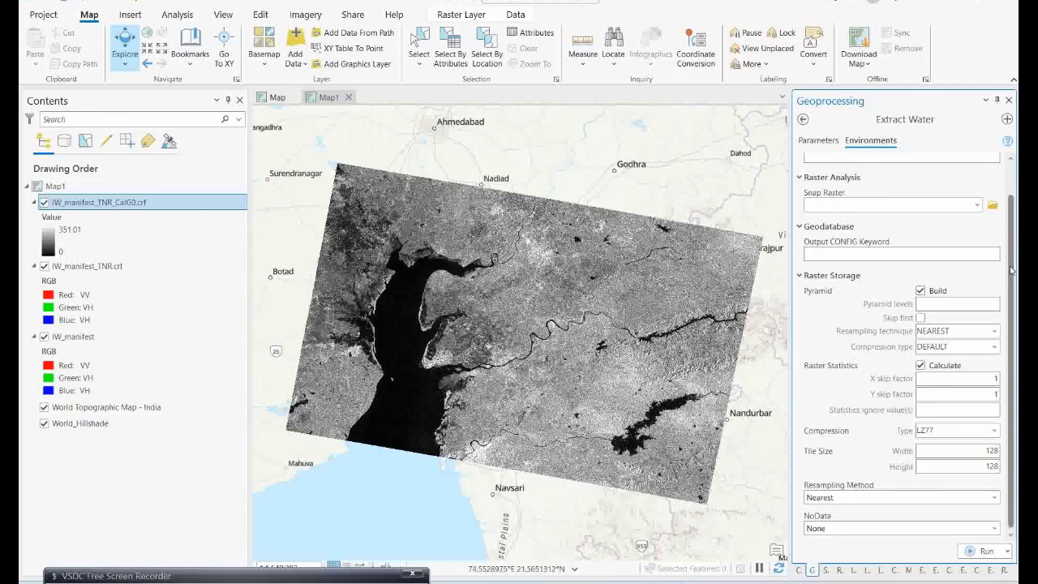
pyautogui.scroll(2, 1012, 269)
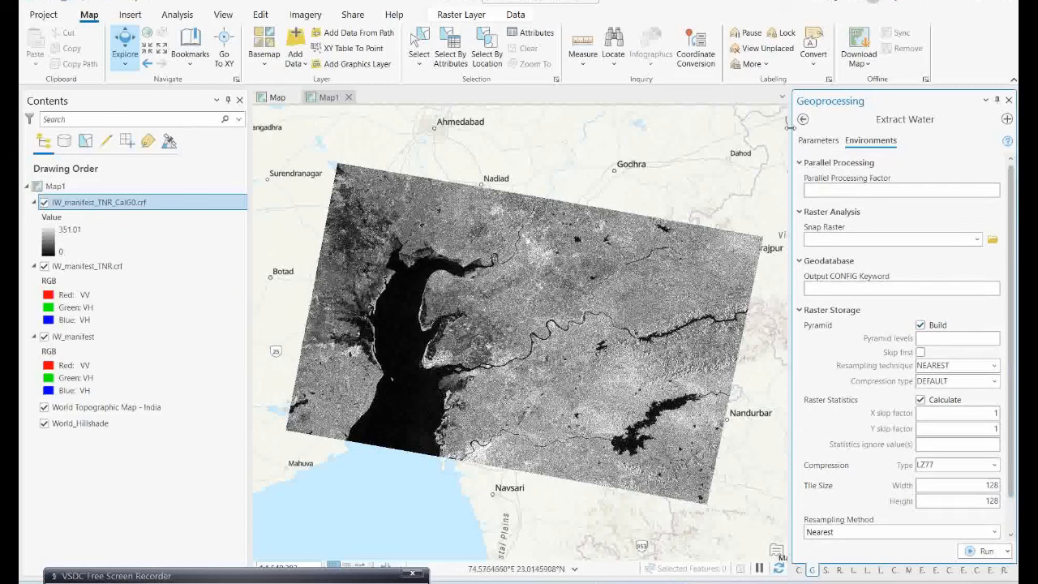
pyautogui.click(811, 142)
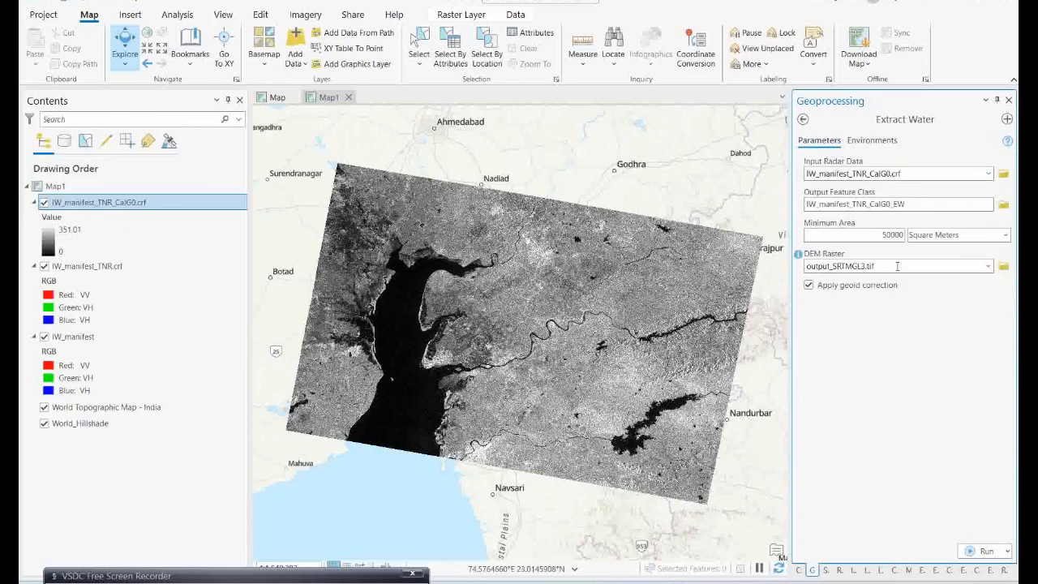
pyautogui.click(969, 555)
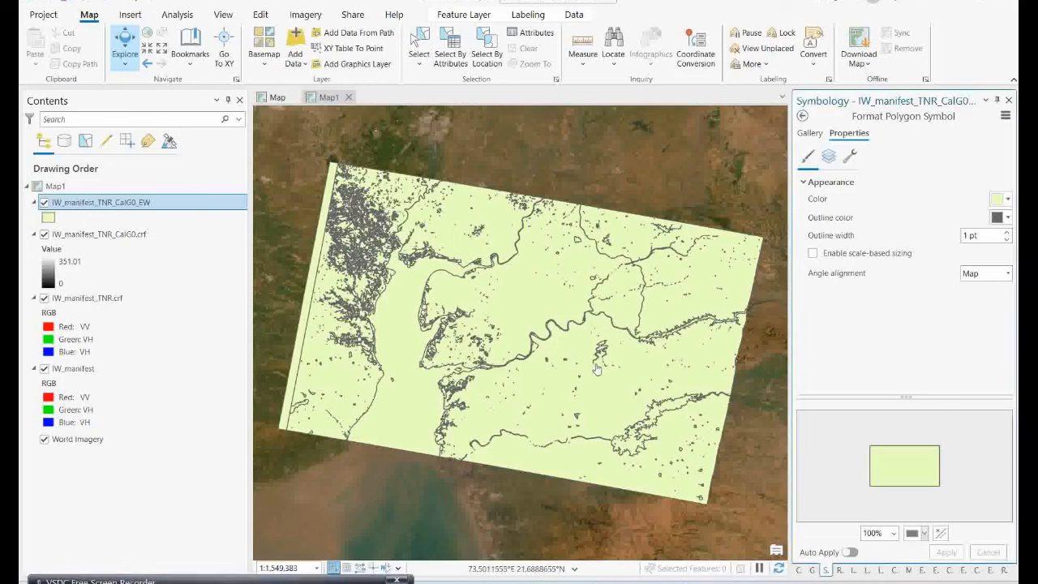
# - Toggle the visibility of the extracted water polygon layer to compare it with the calibrated radar image beneath
pyautogui.click(44, 204)
pyautogui.click(44, 203)
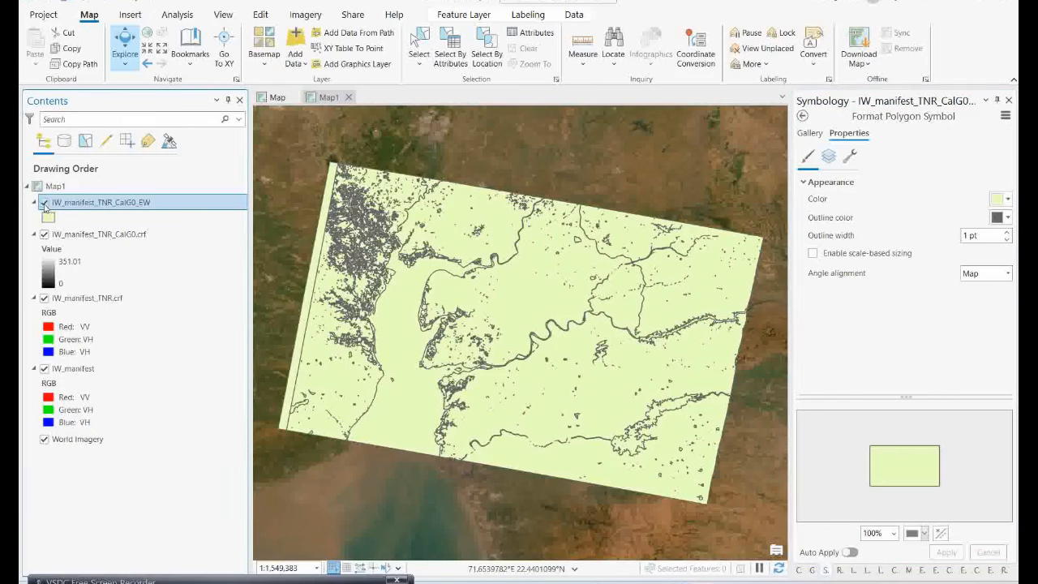
pyautogui.click(44, 204)
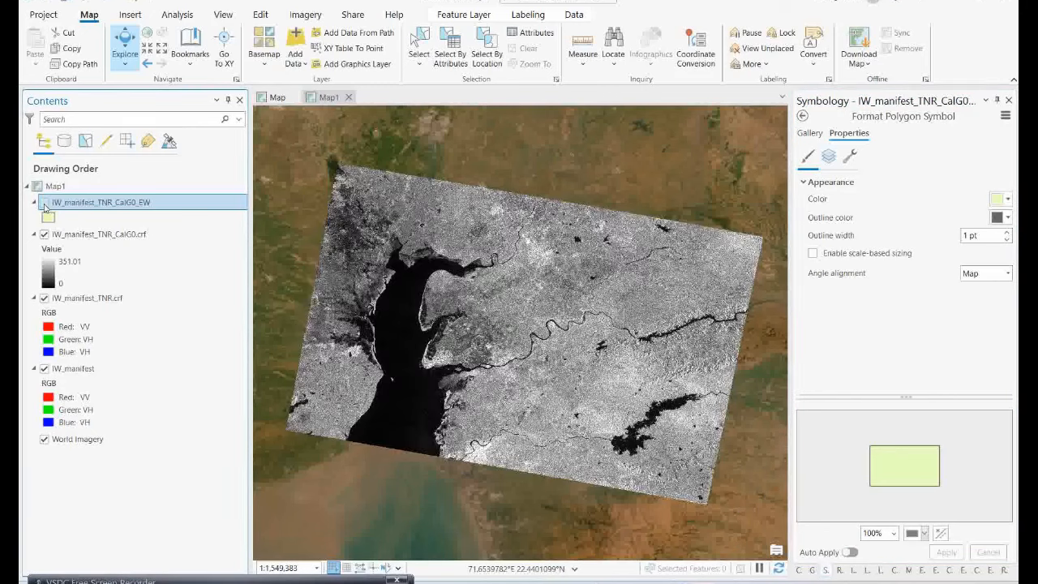
pyautogui.click(44, 203)
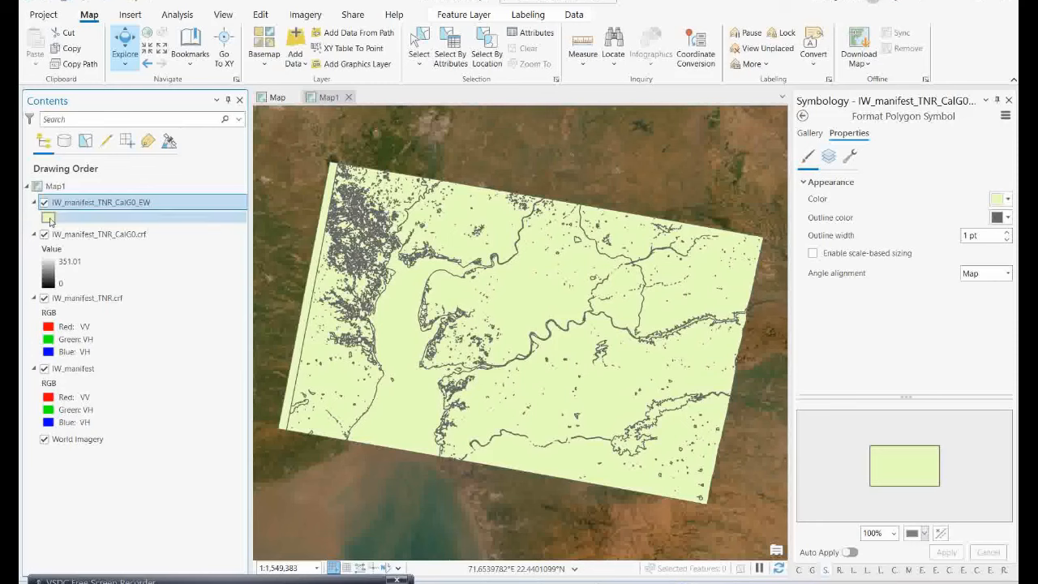
# - Symbolize the IW_manifest_TNR_CalG0_EW polygons with the unfilled Black Outline symbol and apply a blue outline color
pyautogui.click(49, 219)
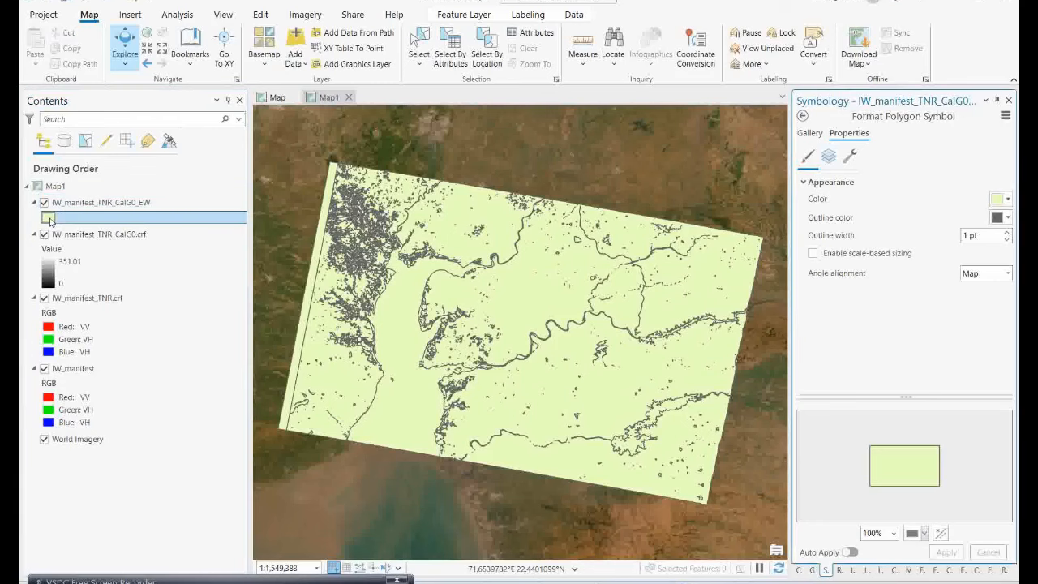
pyautogui.click(809, 134)
pyautogui.click(829, 232)
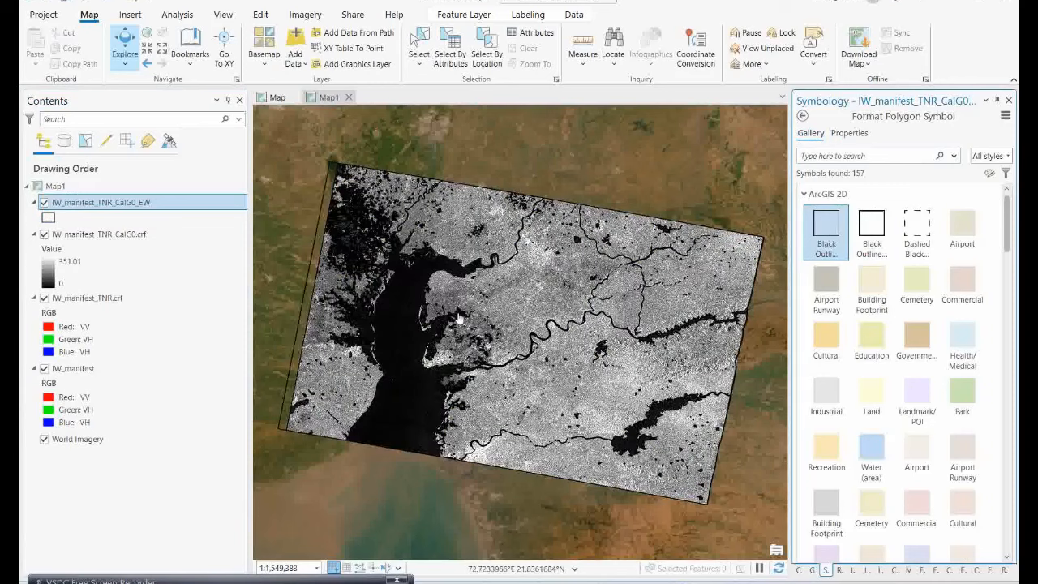
pyautogui.click(850, 133)
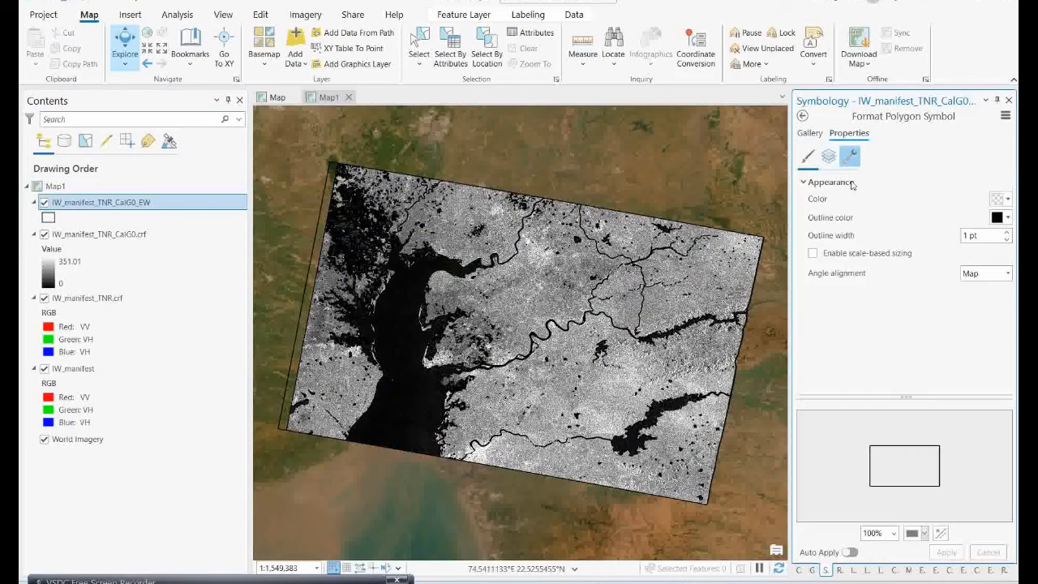
pyautogui.click(1007, 217)
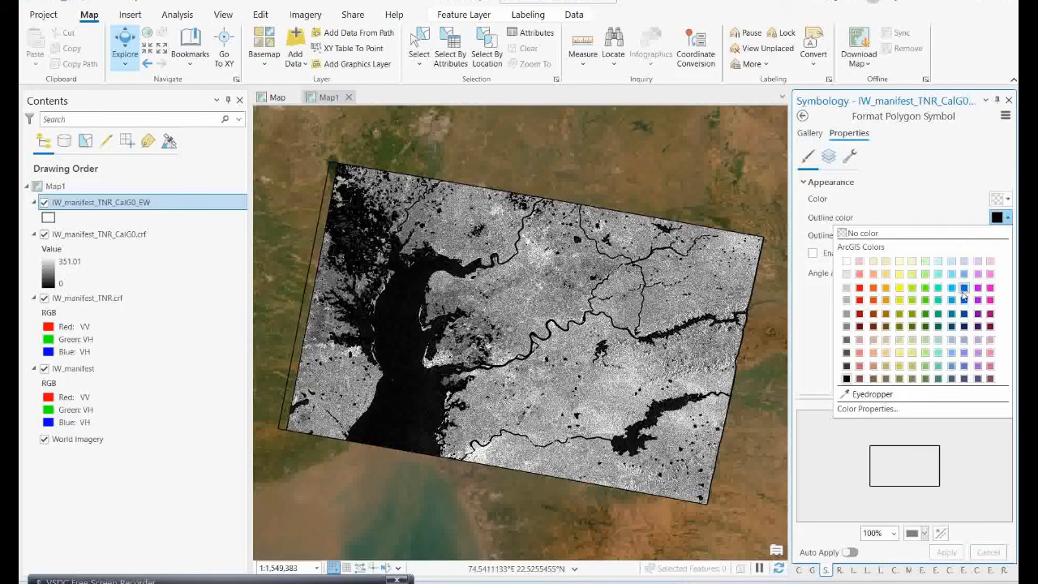
pyautogui.click(963, 288)
pyautogui.click(947, 553)
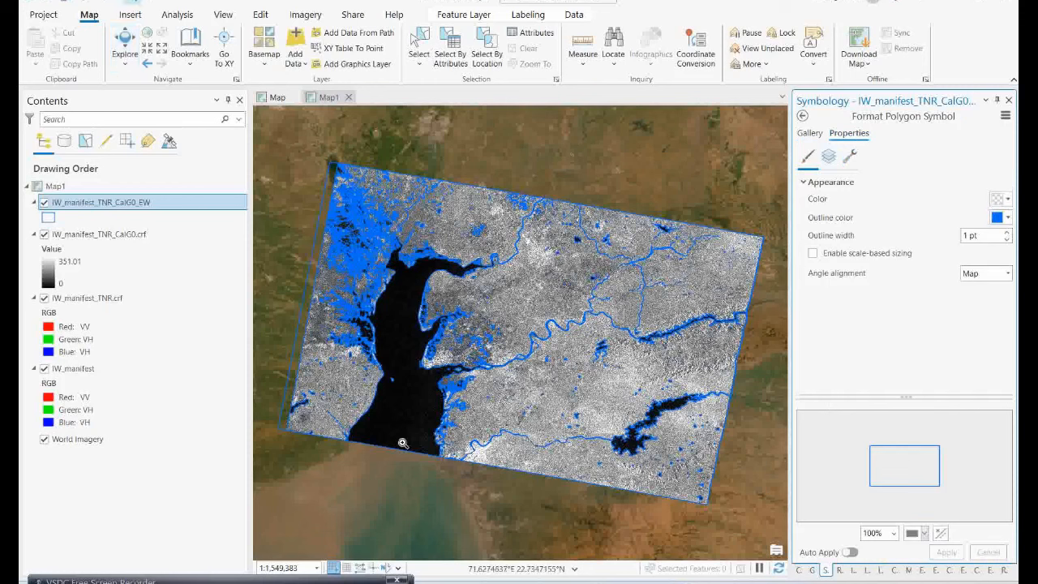
# - Examine the extracted water outlines against the radar image along both coasts of the gulf and its river mouths
pyautogui.moveTo(363, 278); pyautogui.dragTo(505, 454)
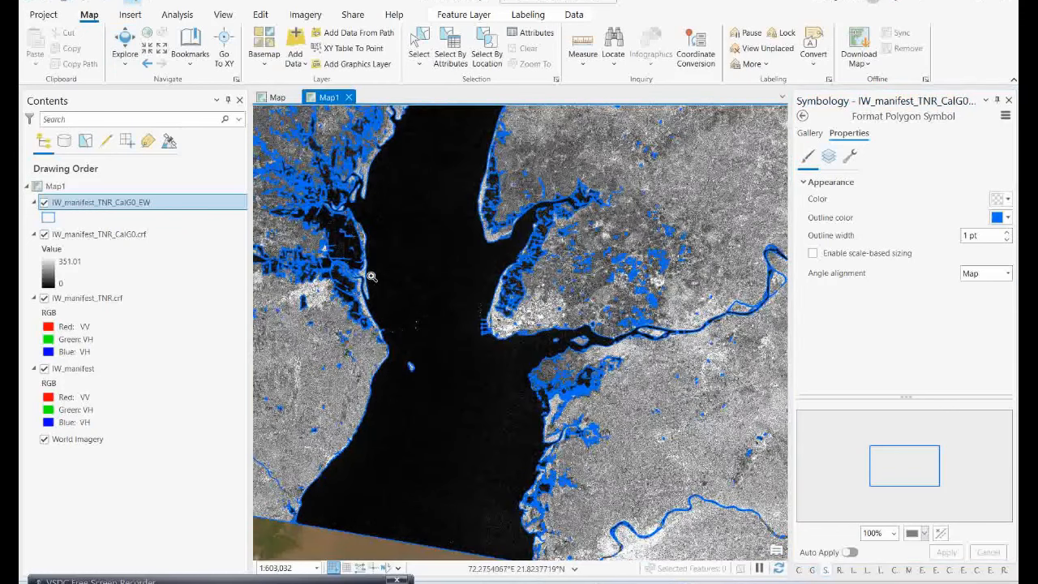
pyautogui.click(125, 42)
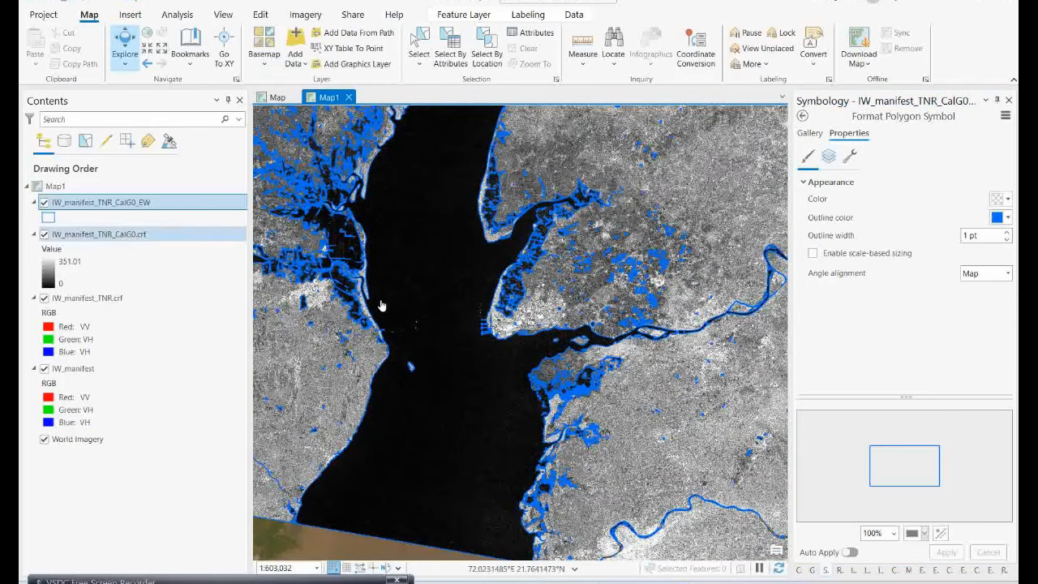
pyautogui.moveTo(410, 303); pyautogui.dragTo(496, 350)
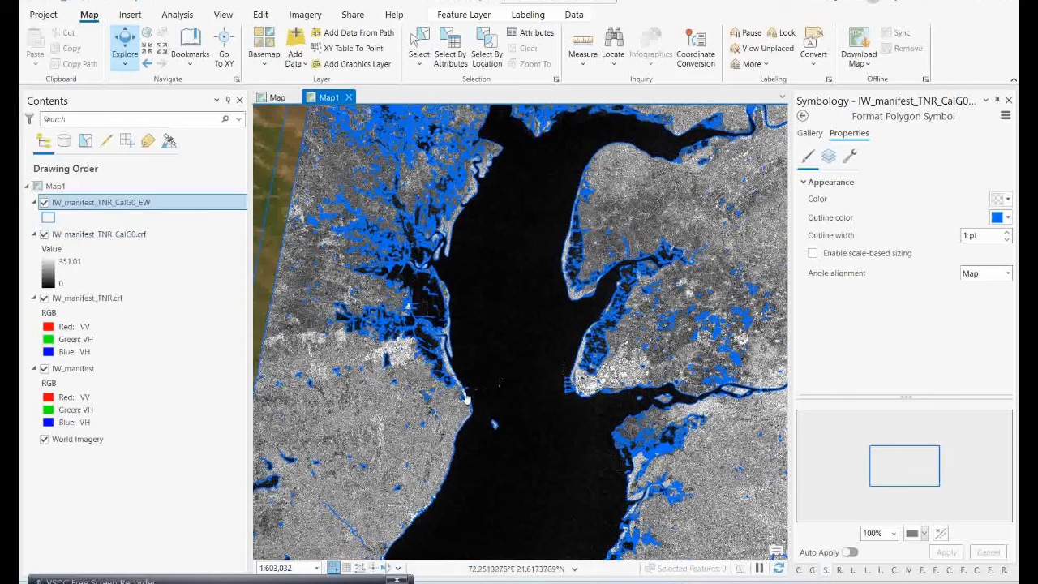
pyautogui.moveTo(467, 393); pyautogui.dragTo(489, 344)
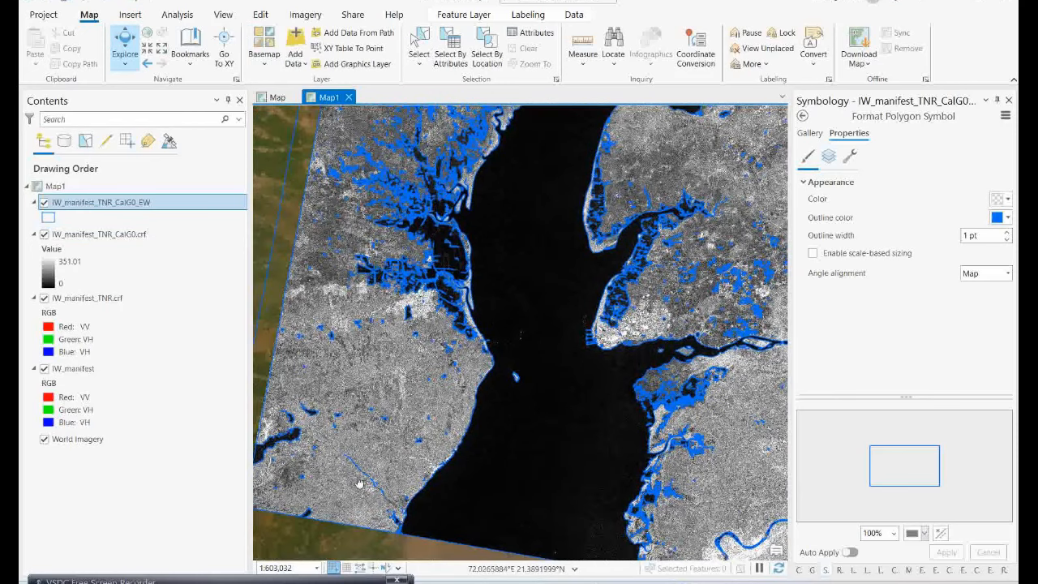
pyautogui.moveTo(660, 299); pyautogui.dragTo(489, 351)
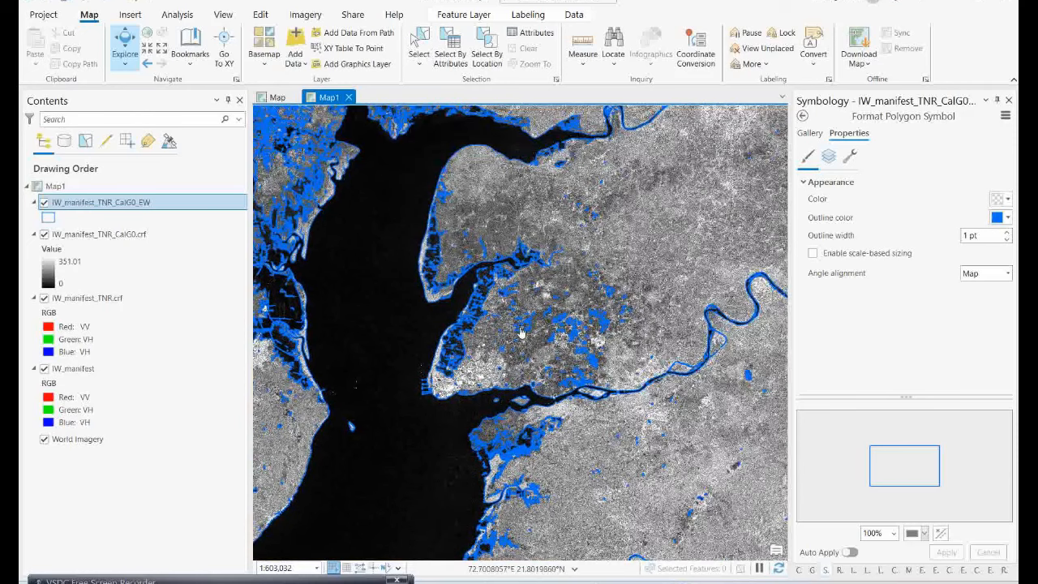
pyautogui.moveTo(509, 278); pyautogui.dragTo(594, 376)
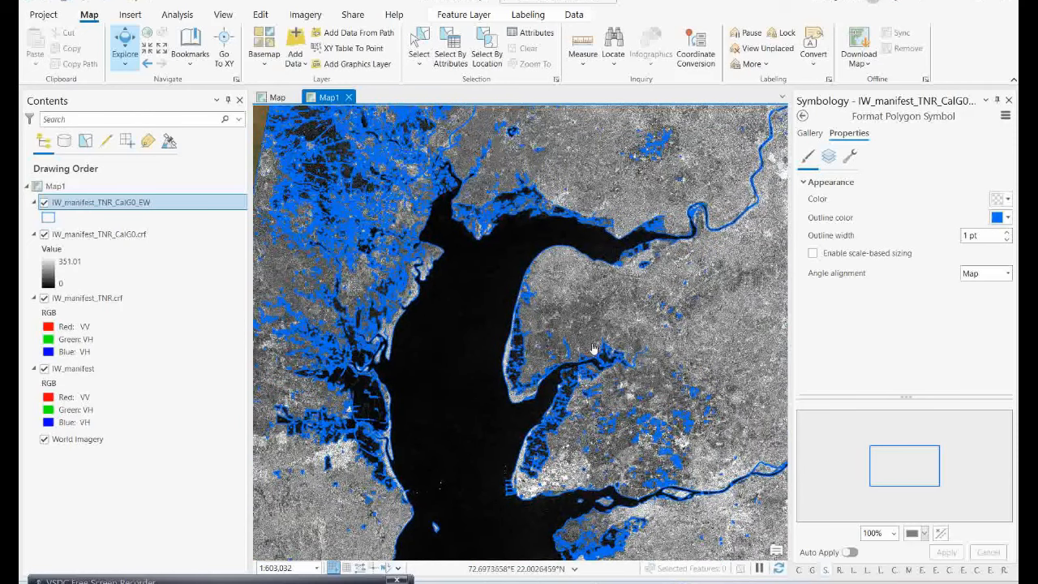